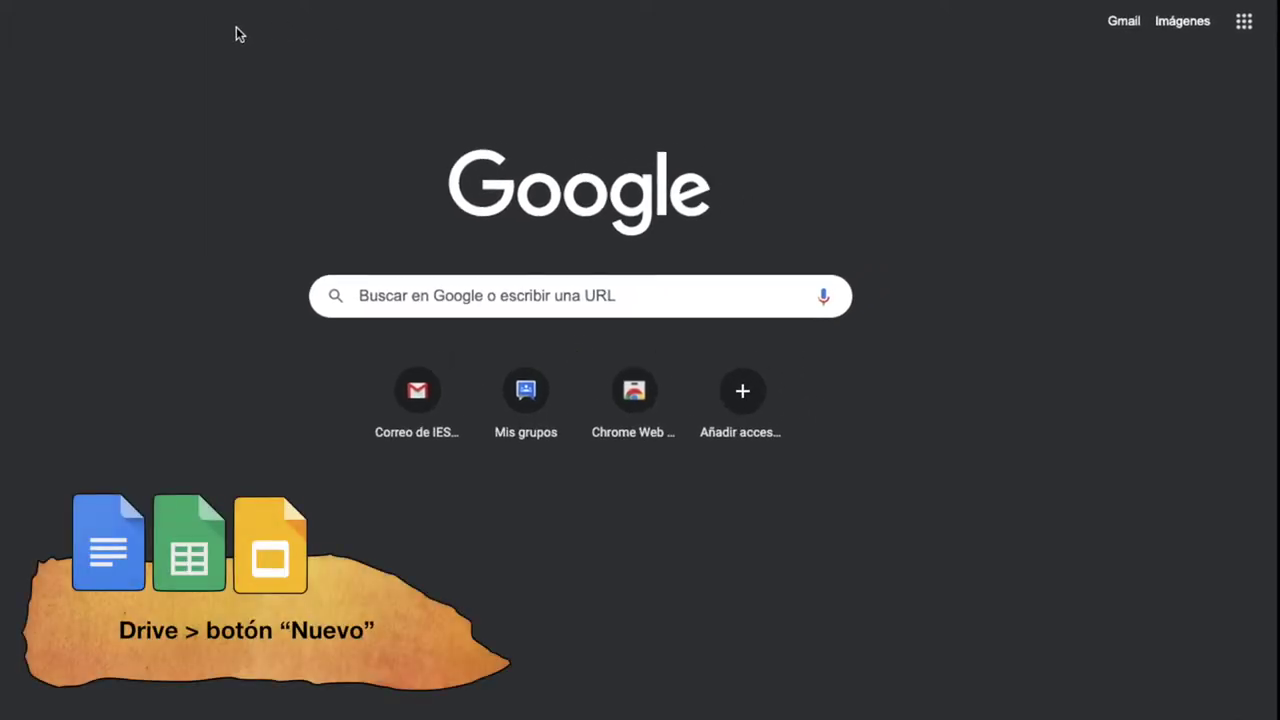
# Go to Google Drive from the apps grid and show the Nuevo menu with Docs, Sheets and Slides
pyautogui.click(1239, 23)
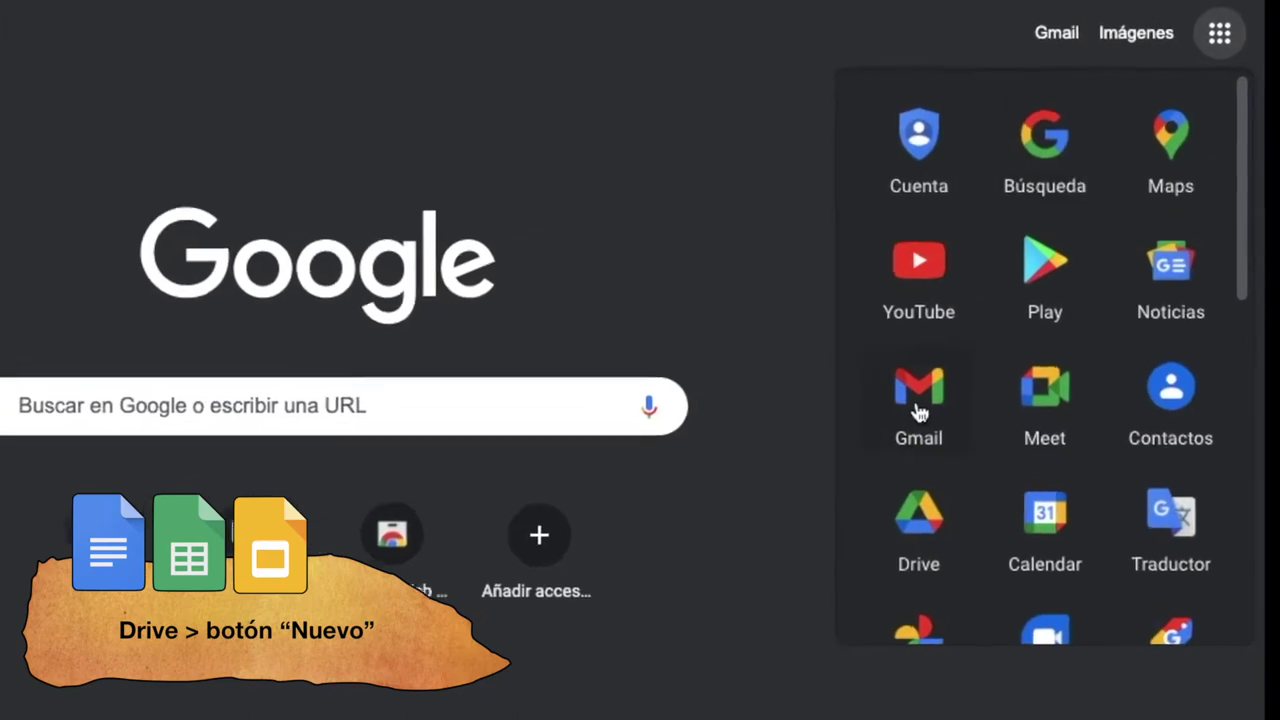
pyautogui.click(870, 535)
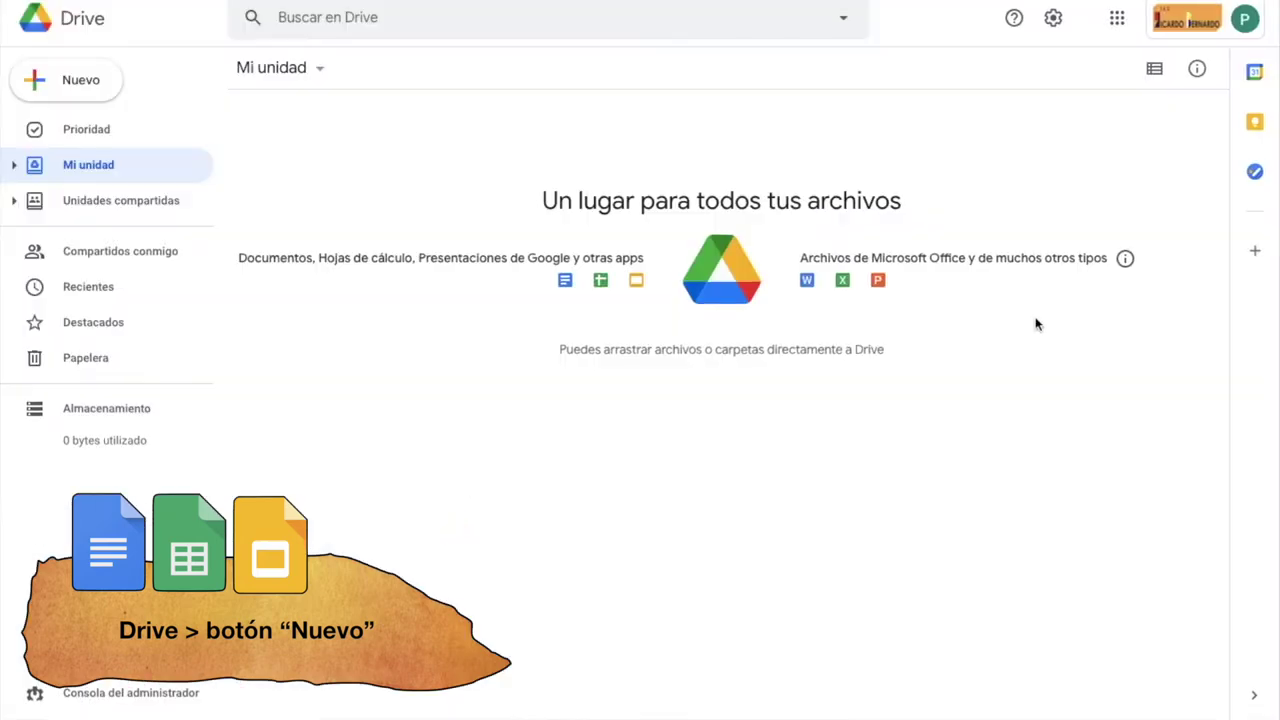
pyautogui.click(95, 82)
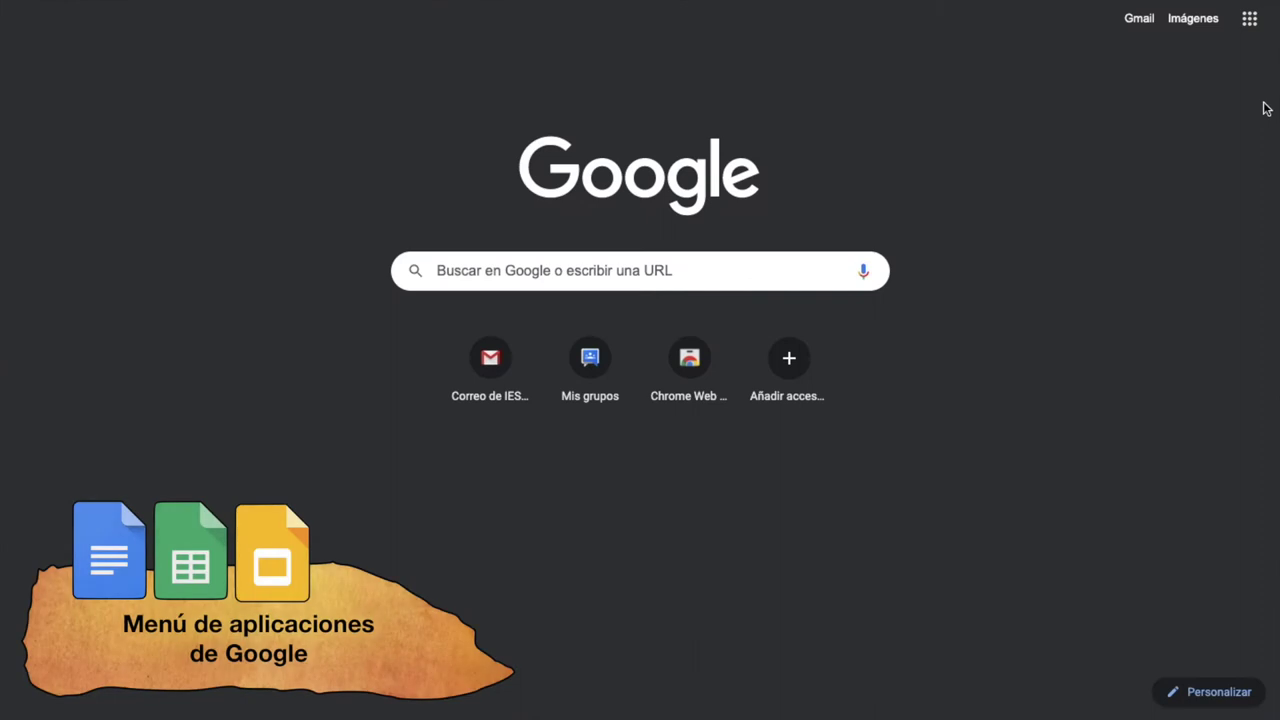
pyautogui.click(1249, 18)
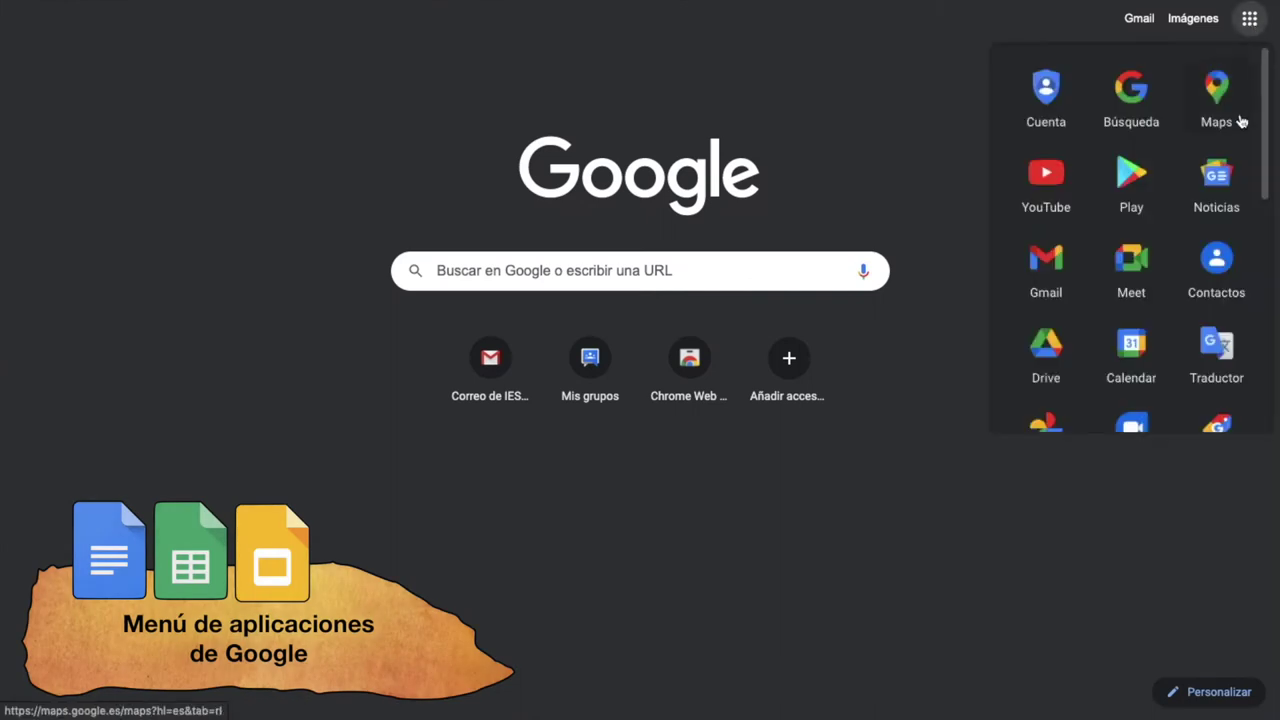
pyautogui.scroll(-2, 1210, 205)
pyautogui.scroll(-2, 1210, 205)
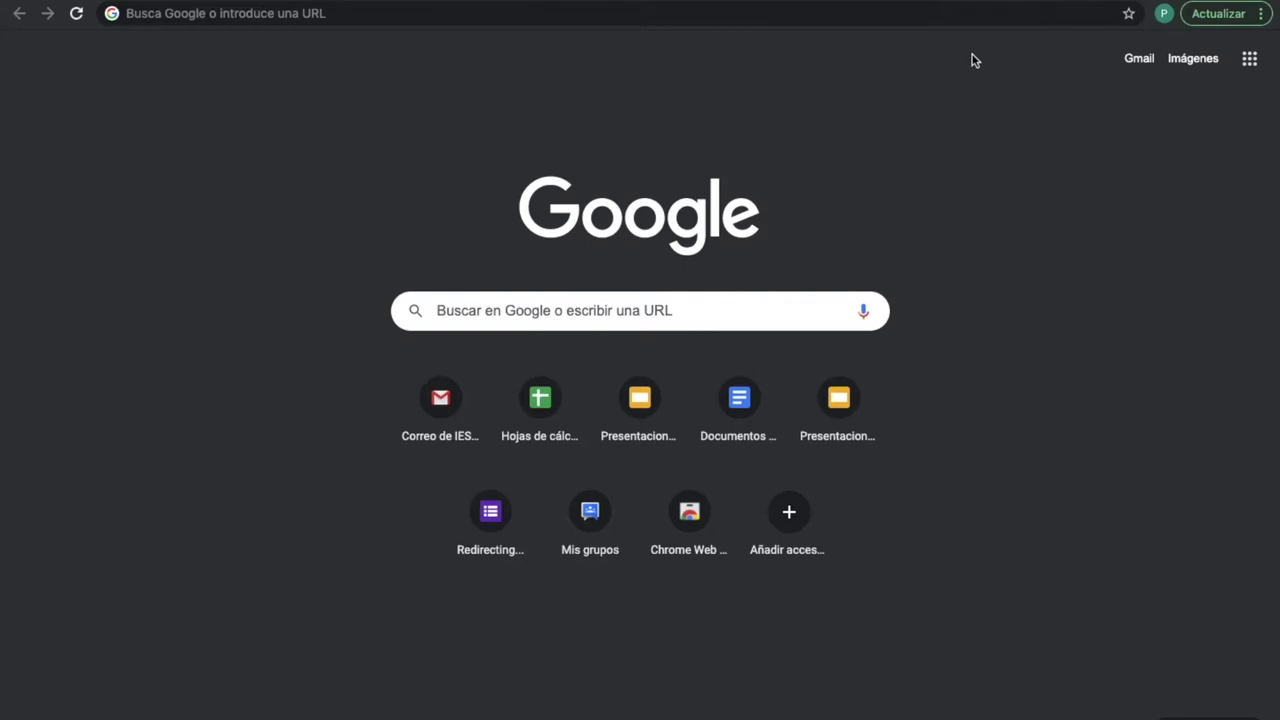
pyautogui.click(961, 11)
# Load docs.google.com, sheets.google.com and then slides.google.com in a new tab
pyautogui.write('doc')
pyautogui.press('Right')
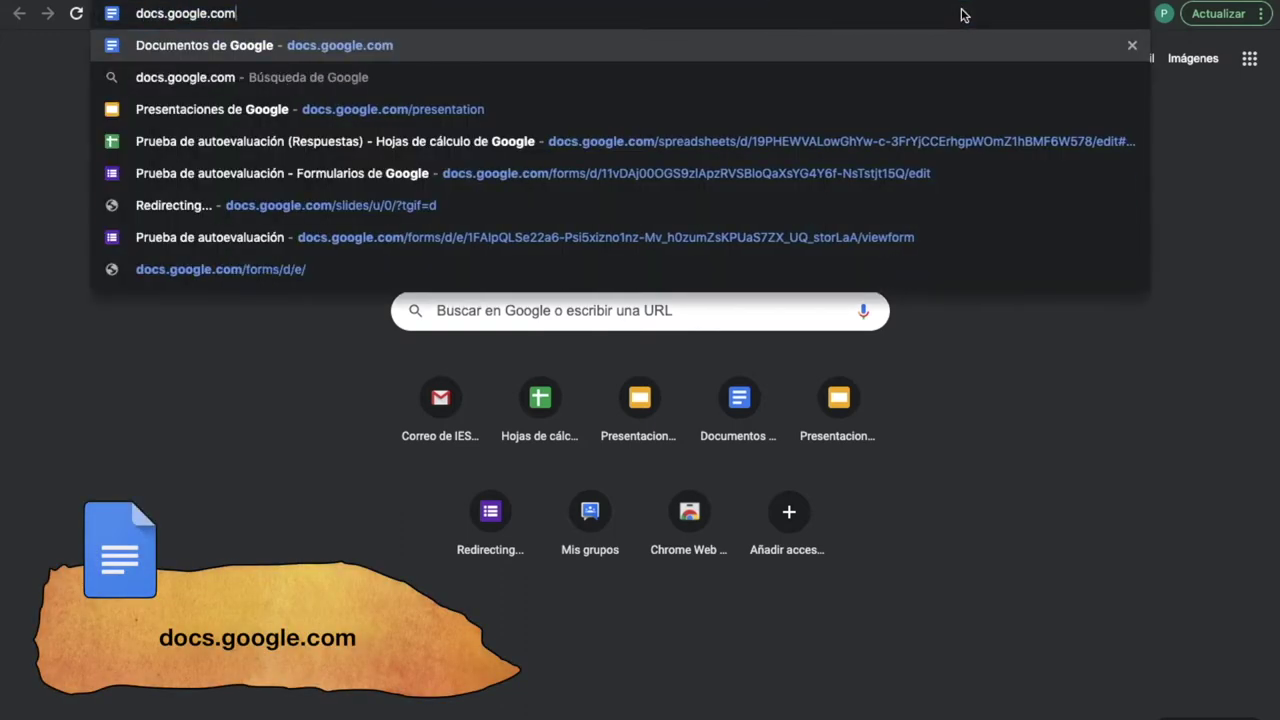
pyautogui.press('Return')
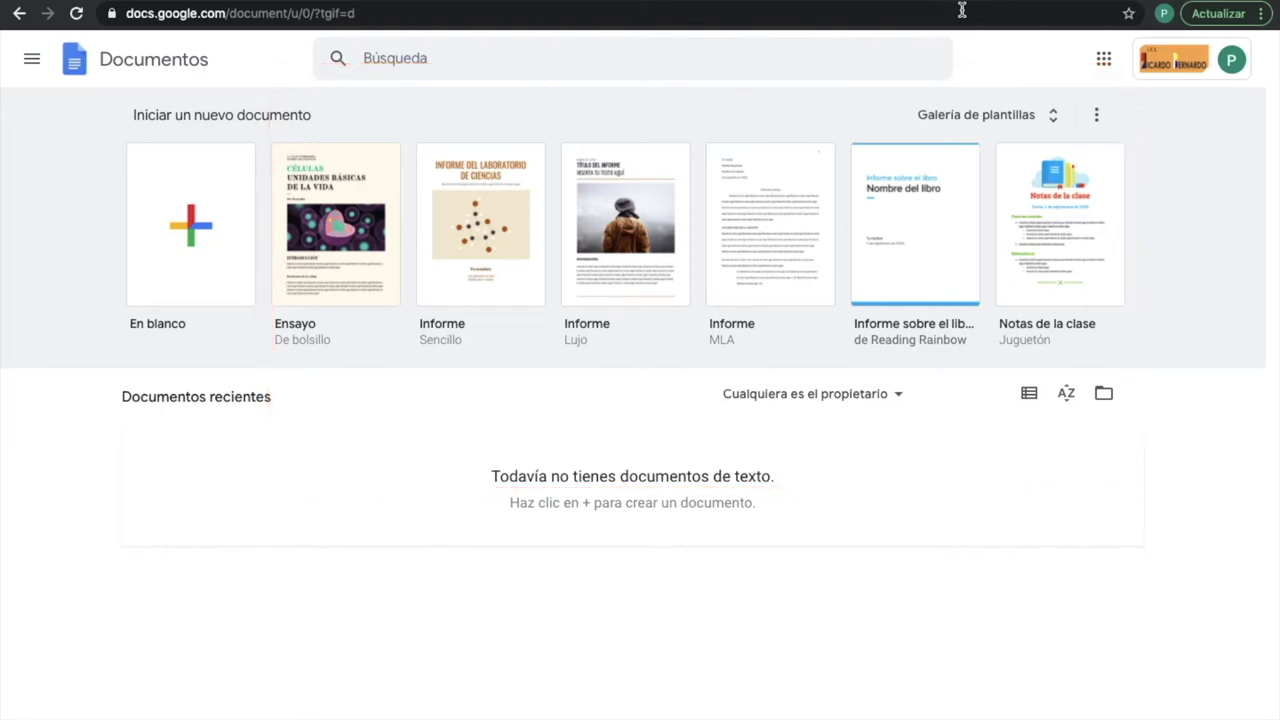
pyautogui.write('s')
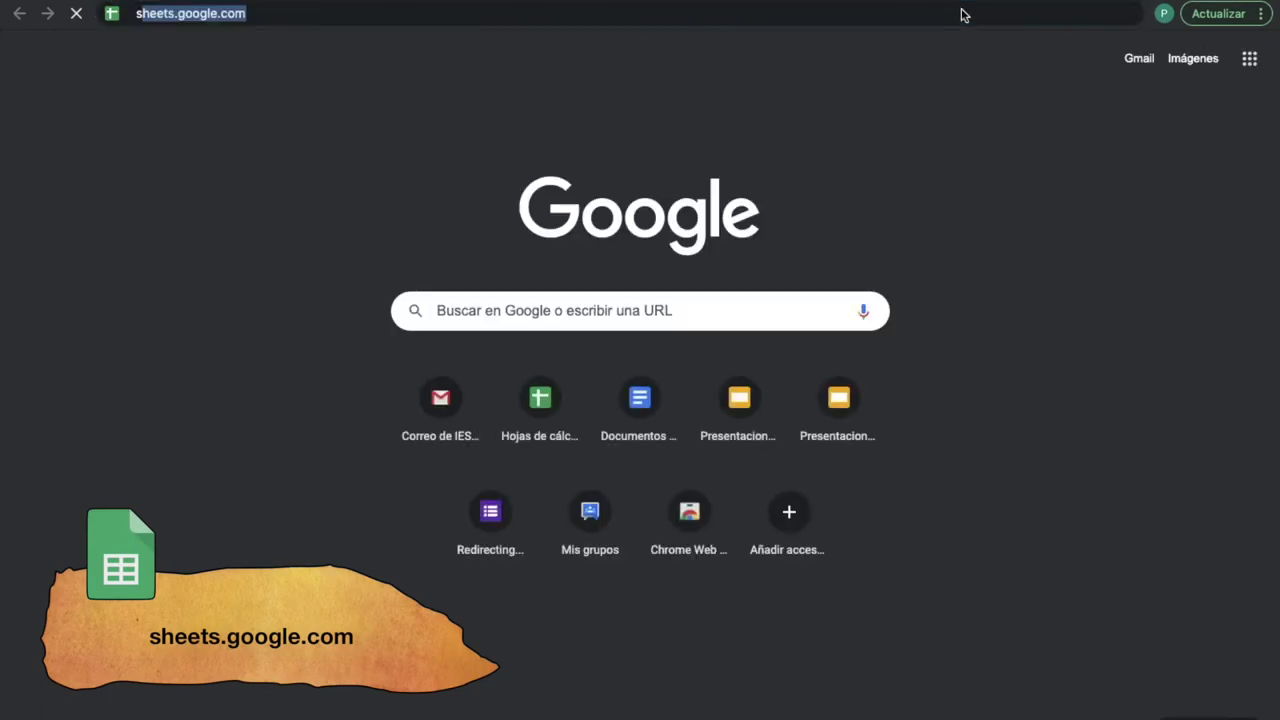
pyautogui.write('heets.google.com')
pyautogui.press('Return')
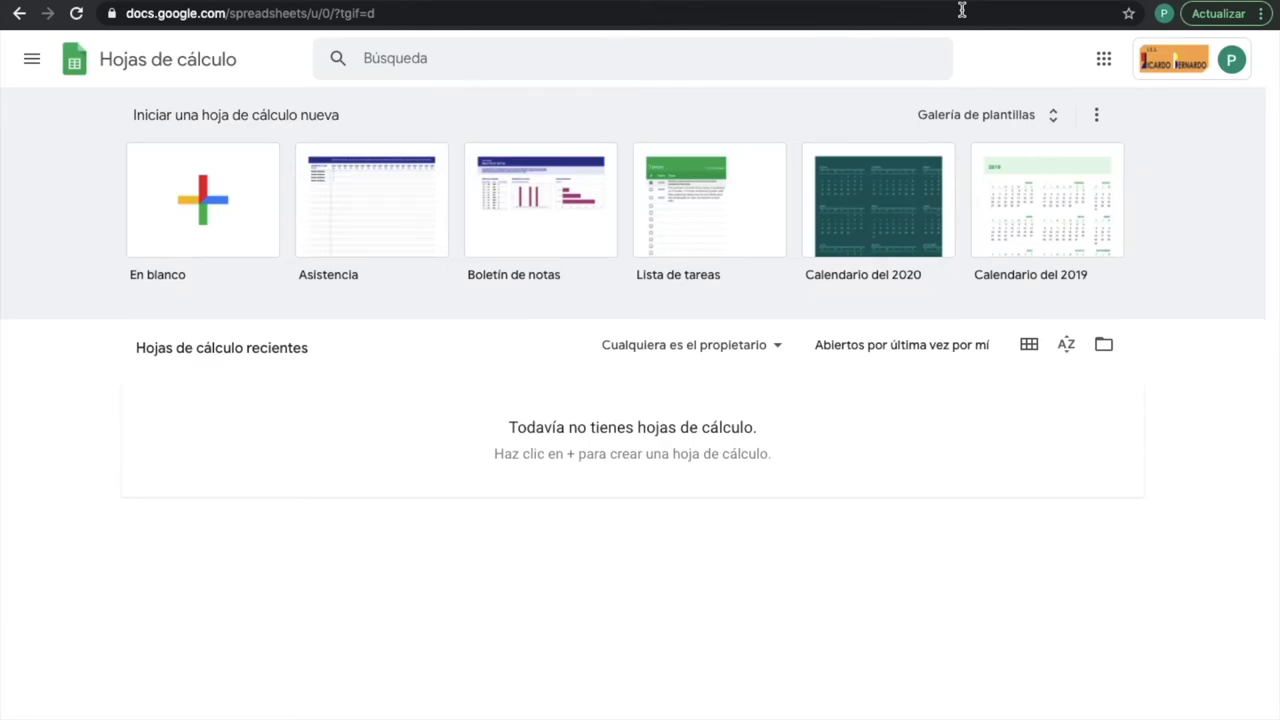
pyautogui.hotkey('ctrl', 't')
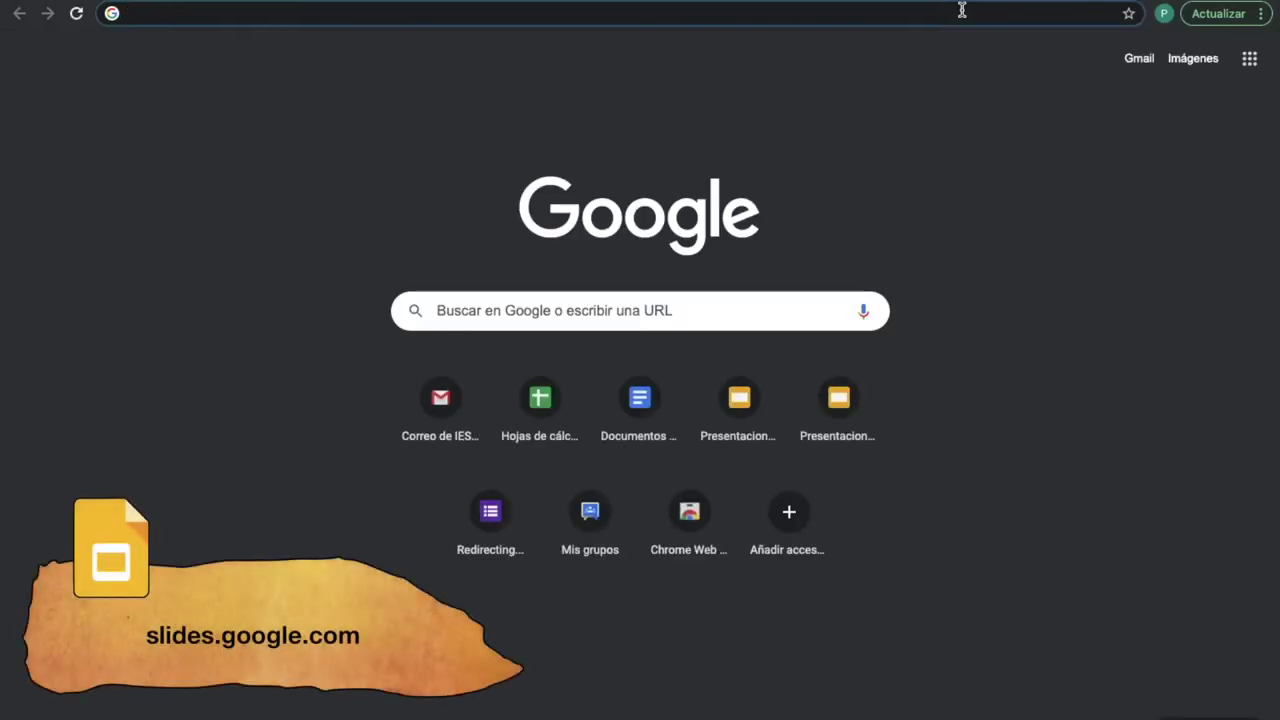
pyautogui.write('slides.google.com')
pyautogui.press('Return')
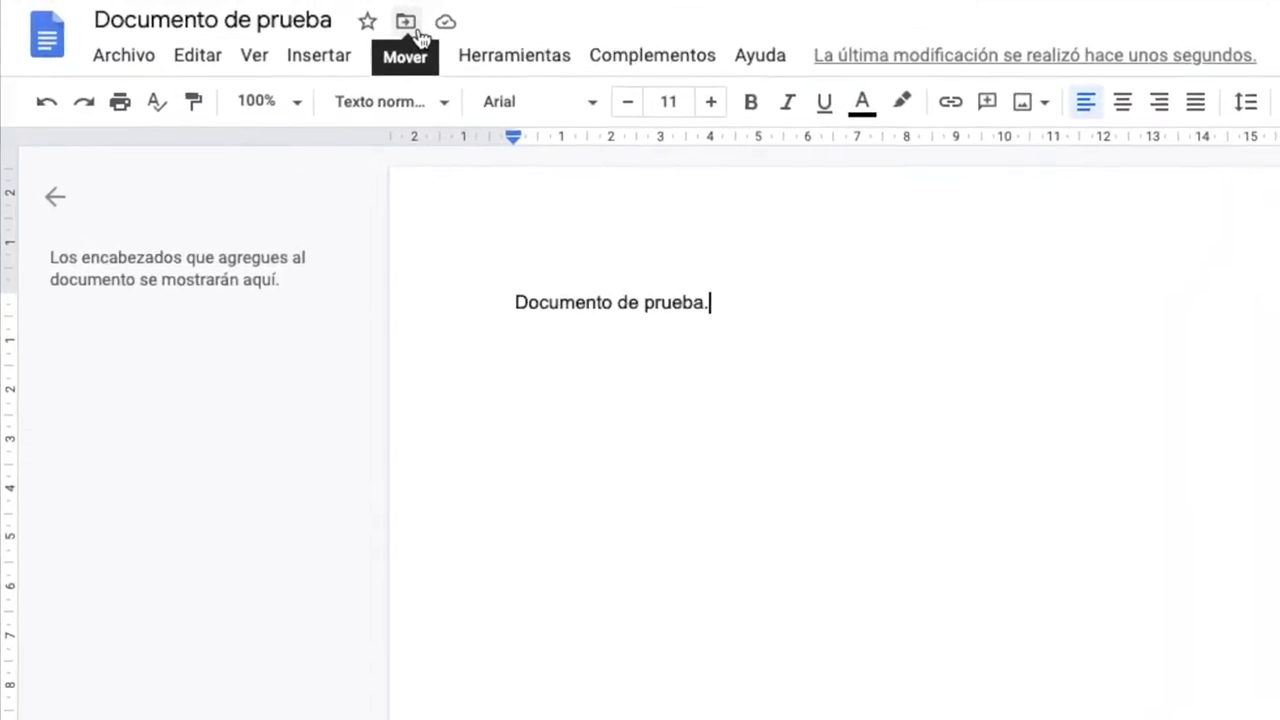
# Create a new folder inside Carpeta de prueba 1 for the document, then type 'Documento de prueba.' in it
pyautogui.click(428, 34)
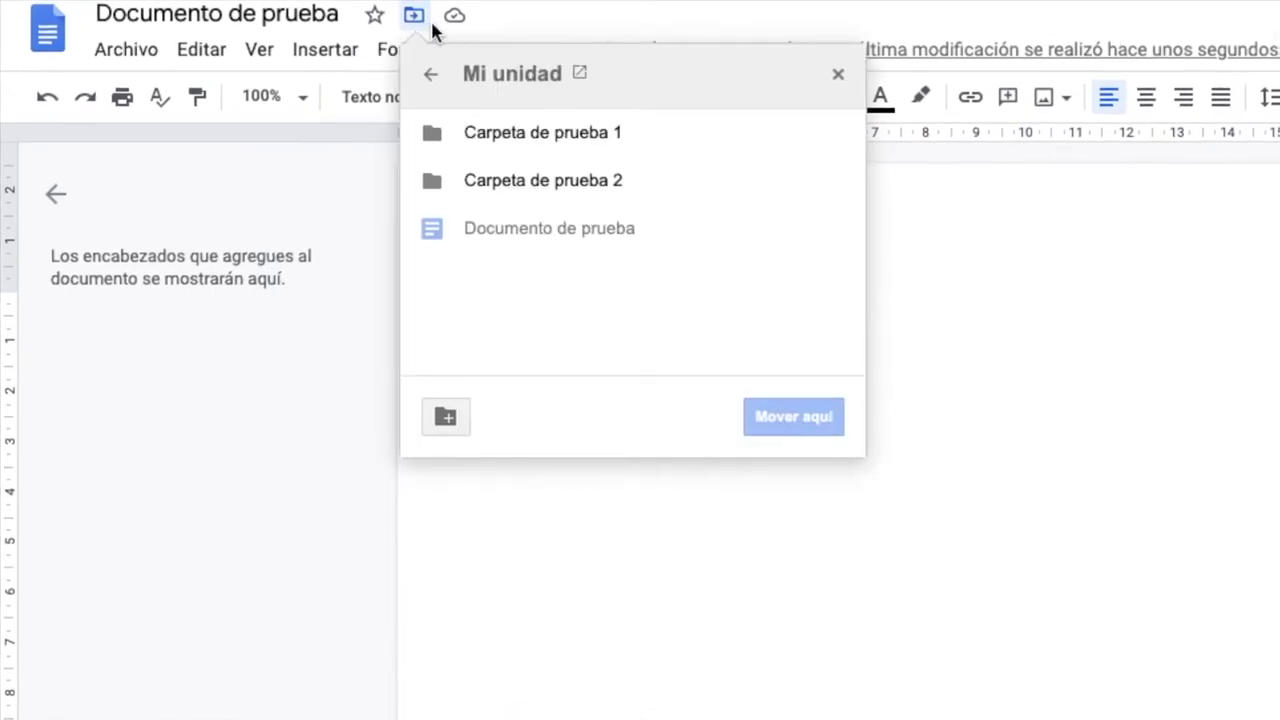
pyautogui.click(546, 138)
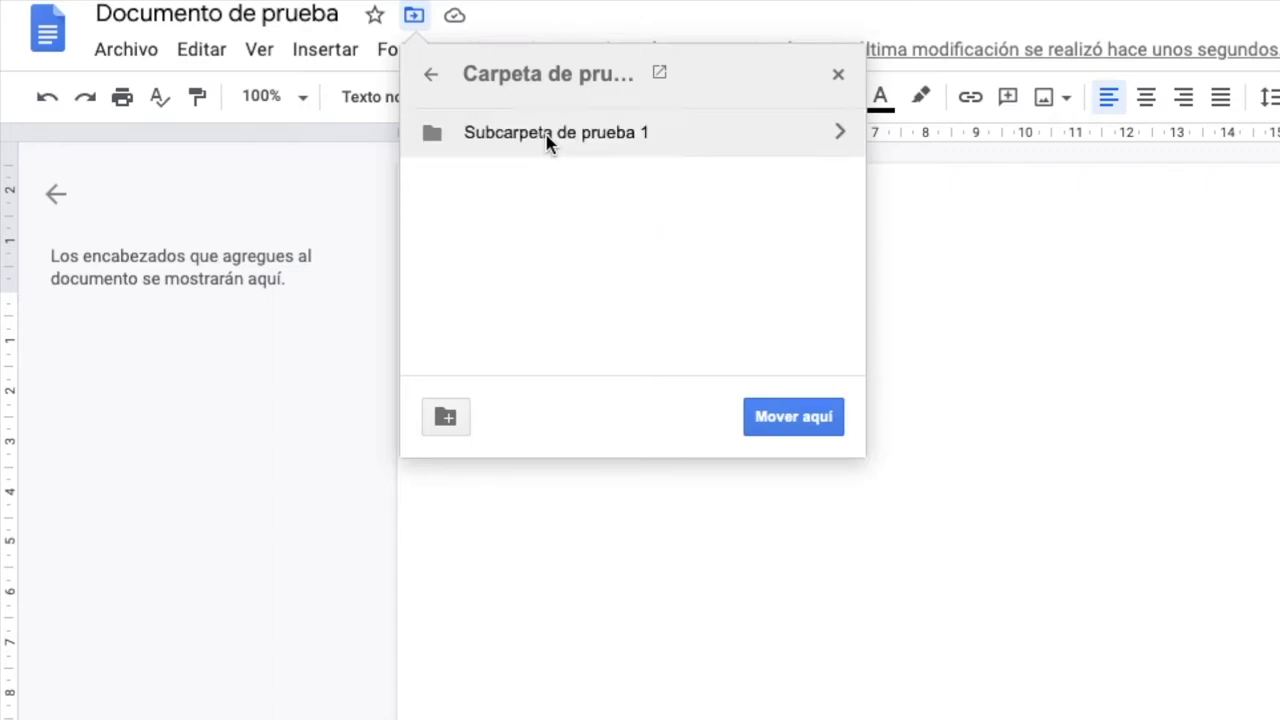
pyautogui.click(446, 418)
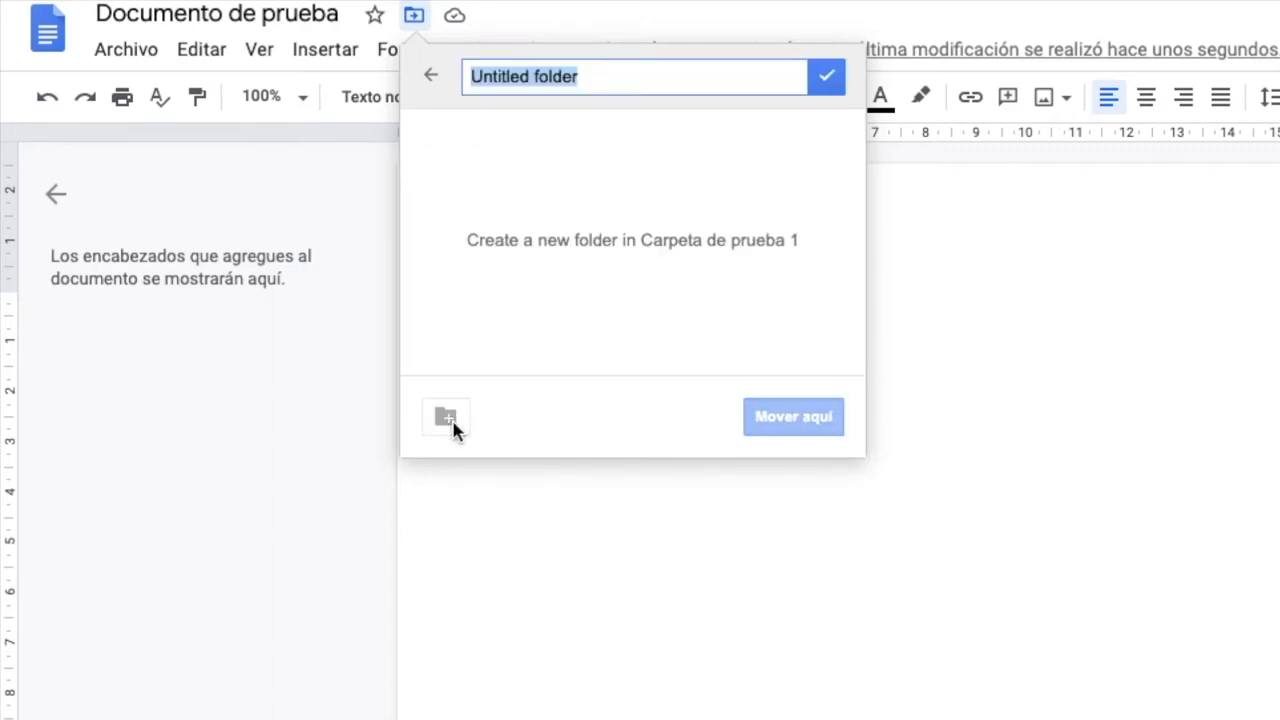
pyautogui.click(826, 76)
pyautogui.click(837, 77)
pyautogui.write('Documento de prueba.')
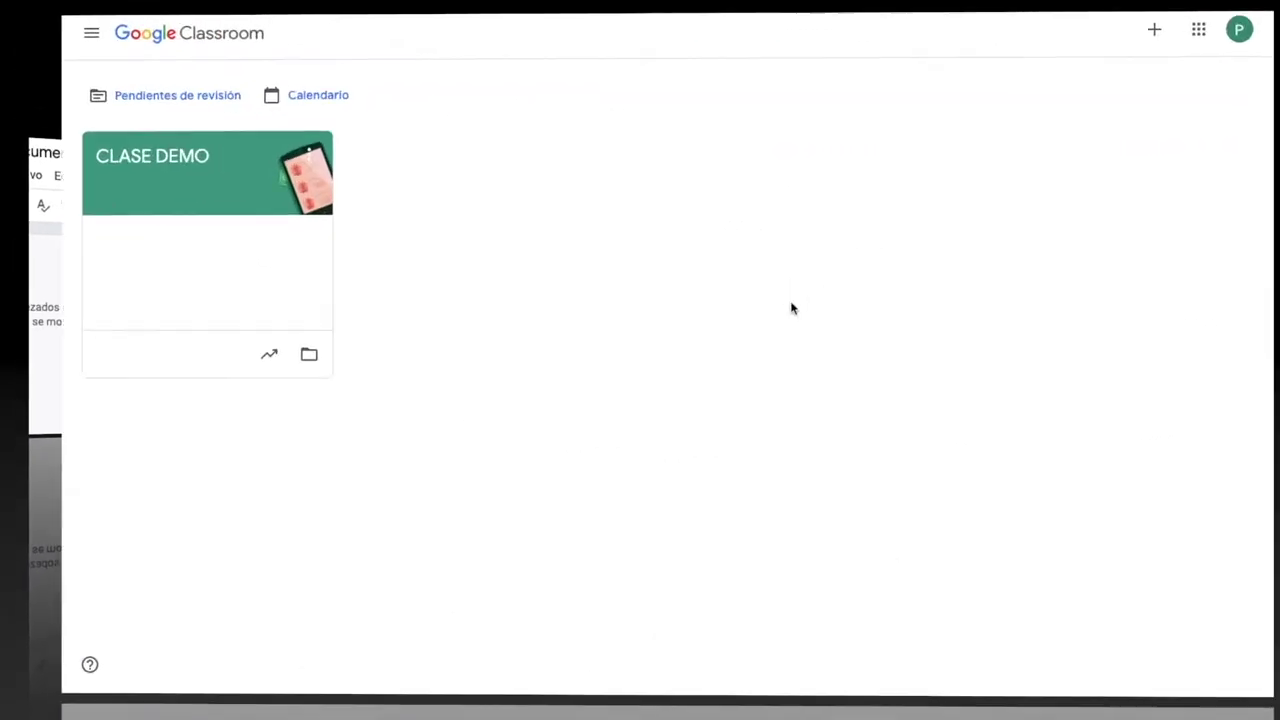
# In CLASE DEMO's classwork, start a new Tarea and attach a newly created Google Docs document
pyautogui.click(160, 175)
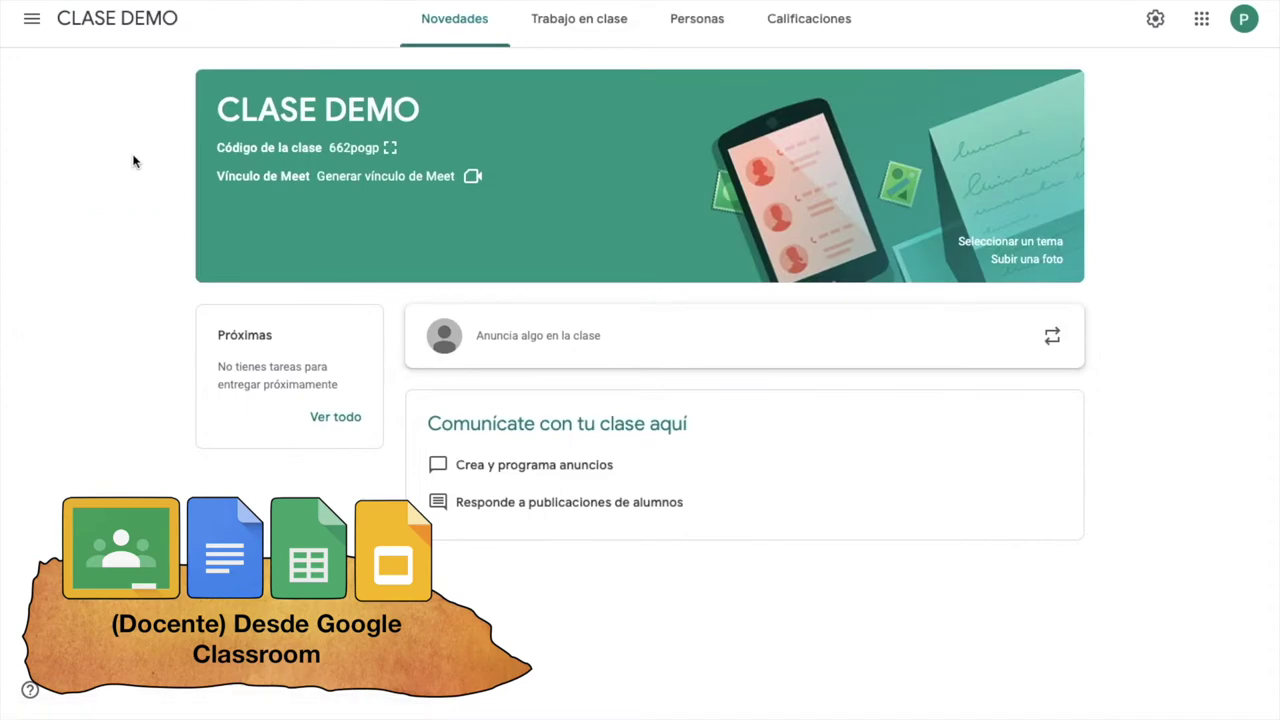
pyautogui.click(600, 22)
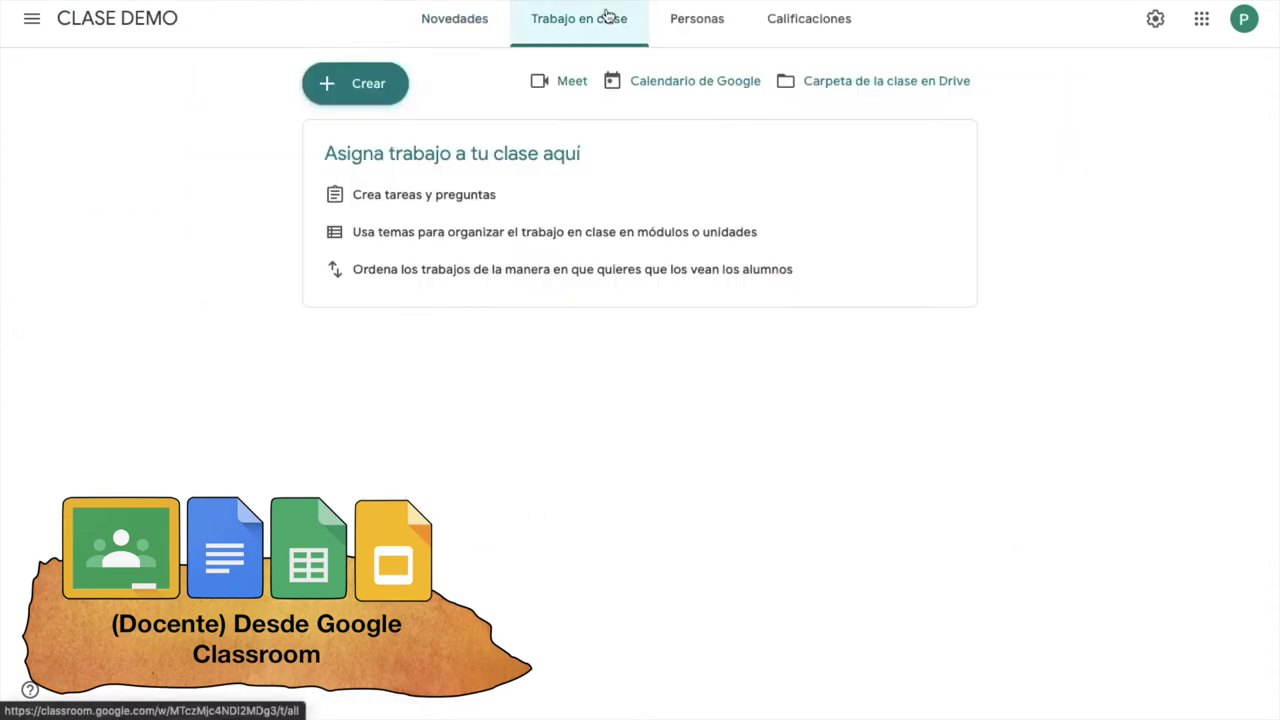
pyautogui.click(350, 86)
pyautogui.click(374, 150)
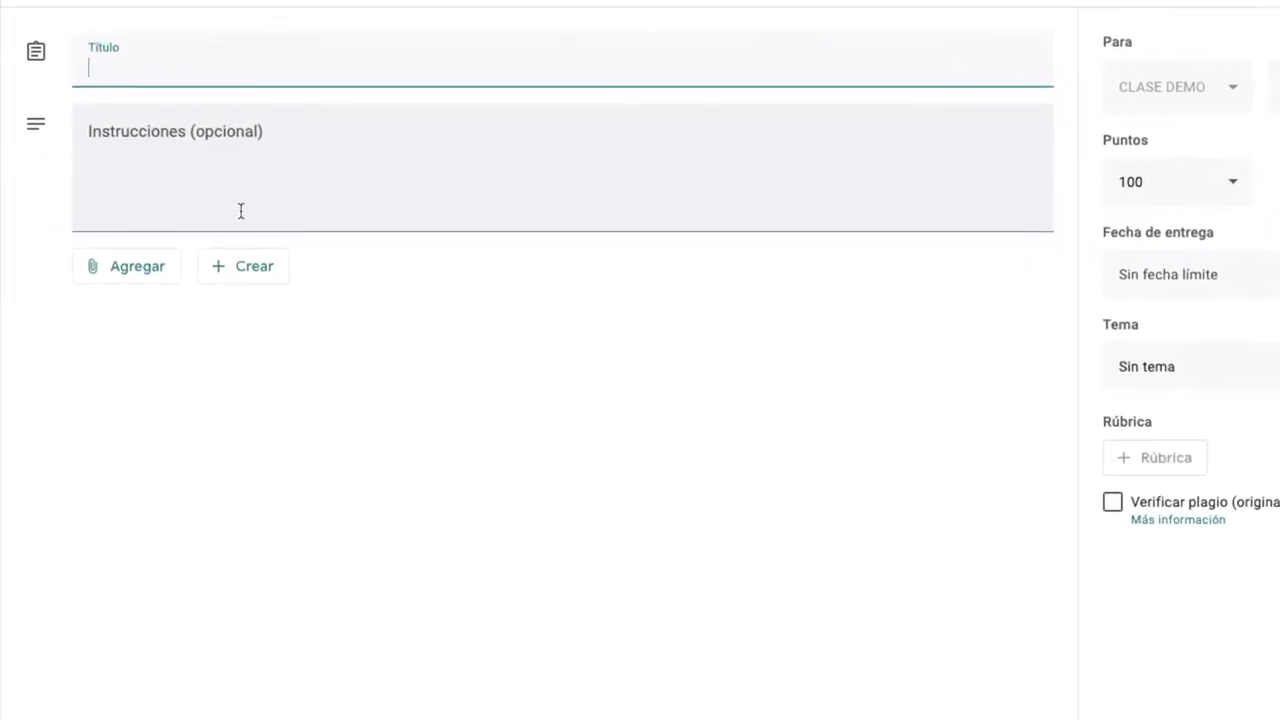
pyautogui.click(250, 274)
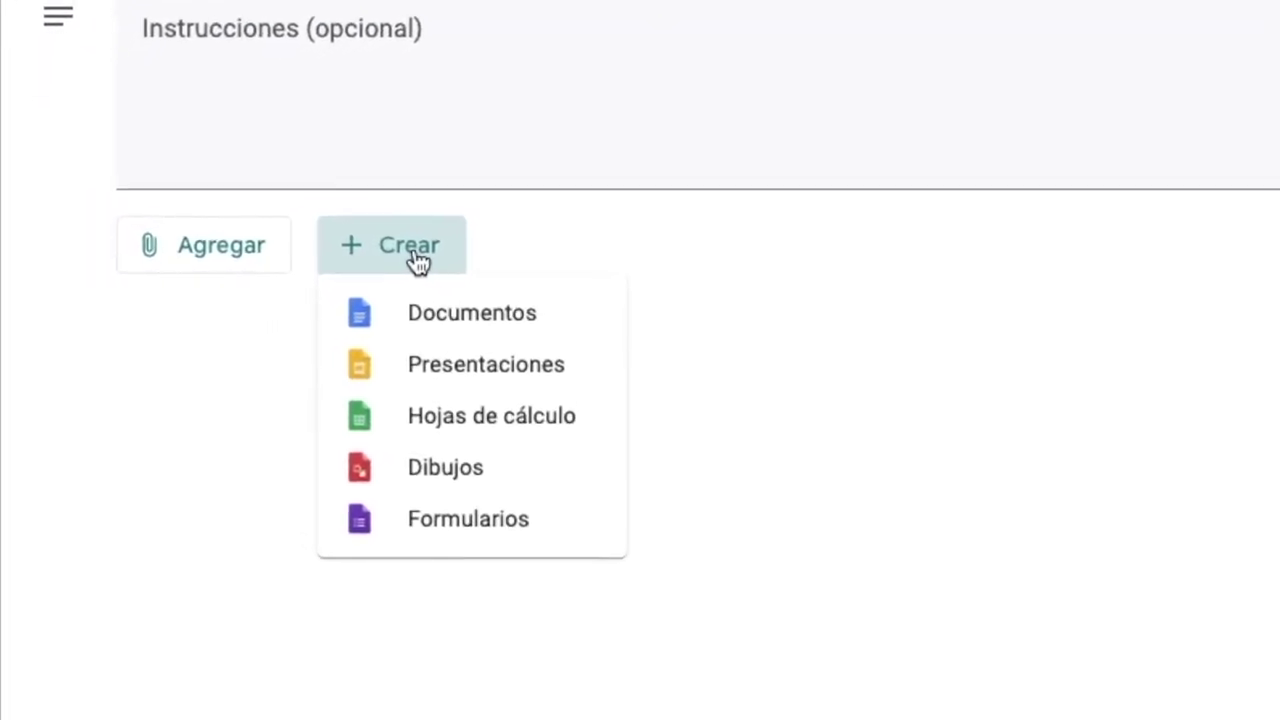
pyautogui.click(433, 328)
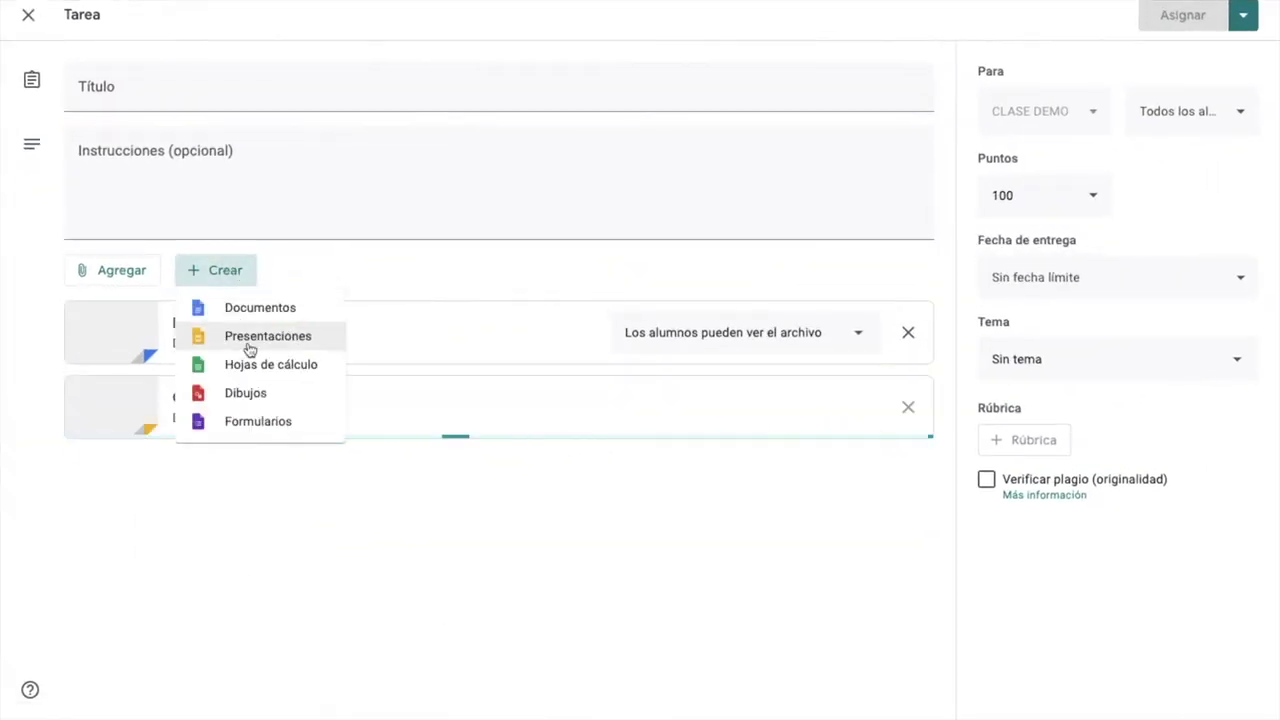
# Attach a new Google Slides presentation and choose how students can use the attached document
pyautogui.click(244, 338)
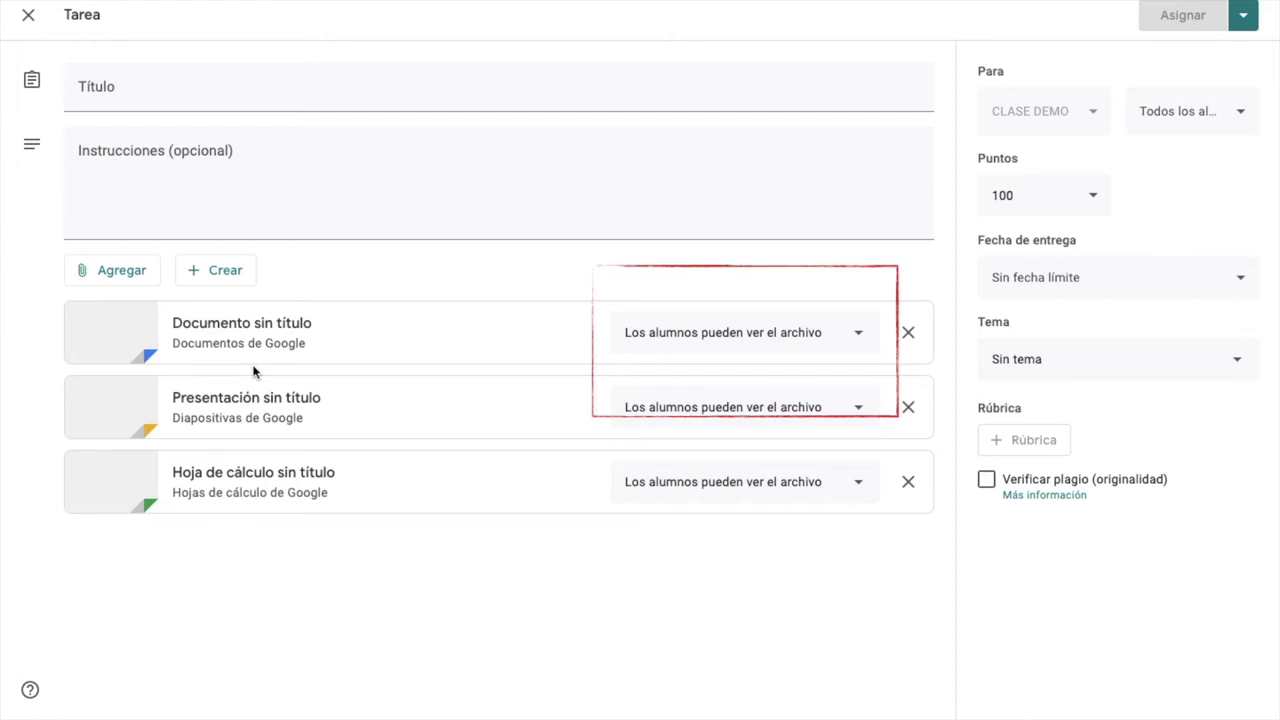
pyautogui.click(854, 334)
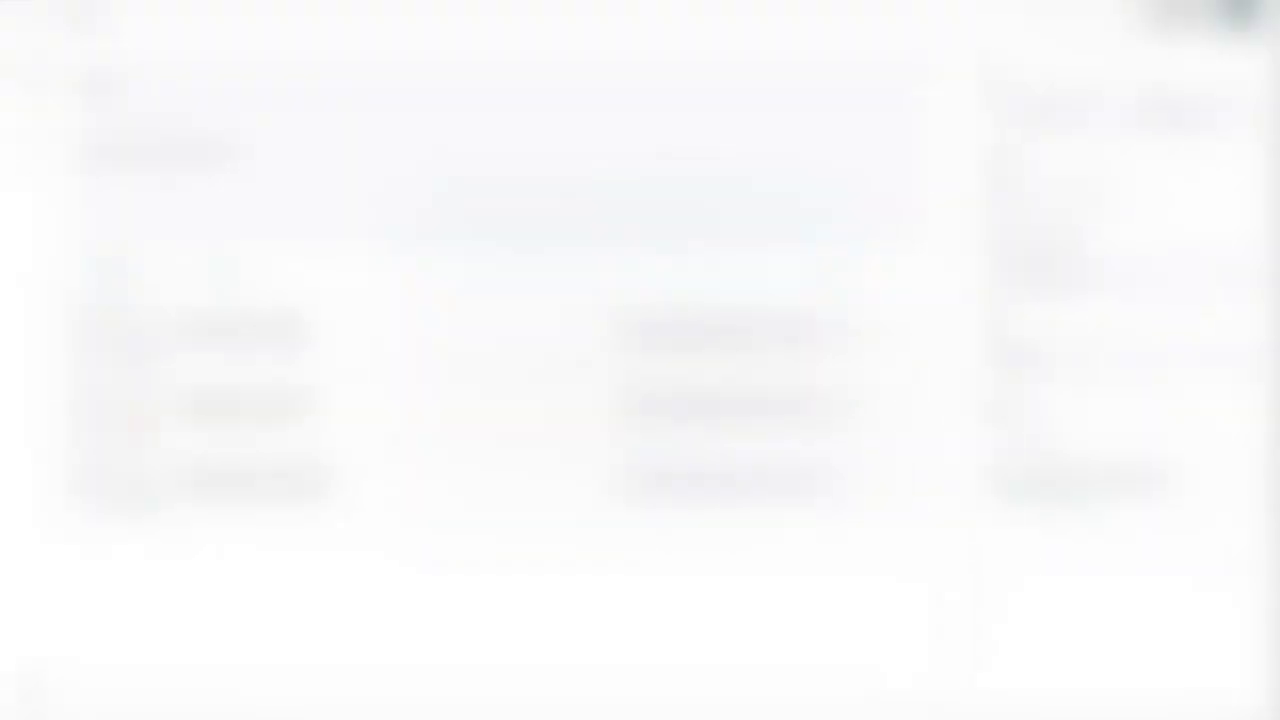
# Attach Documento de prueba from MI UNIDAD > Carpeta de prueba 1 > Carpeta de prueba 3 and review student access
pyautogui.click(143, 272)
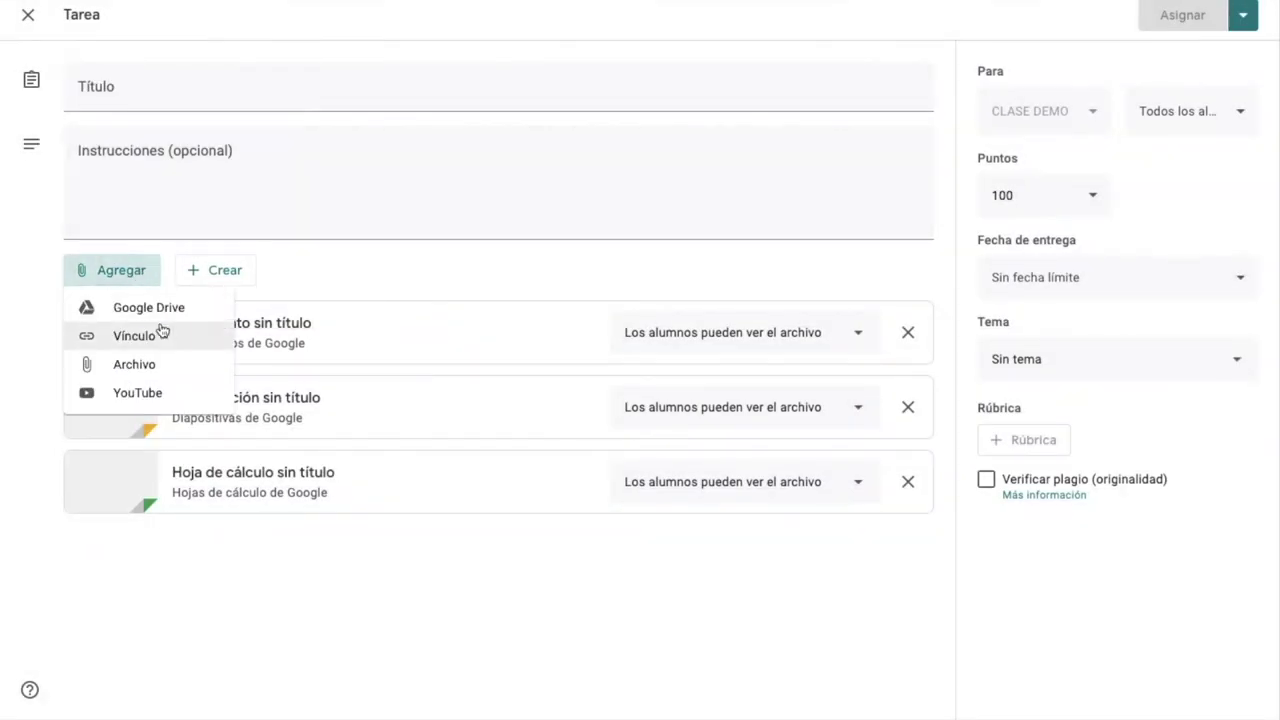
pyautogui.click(158, 307)
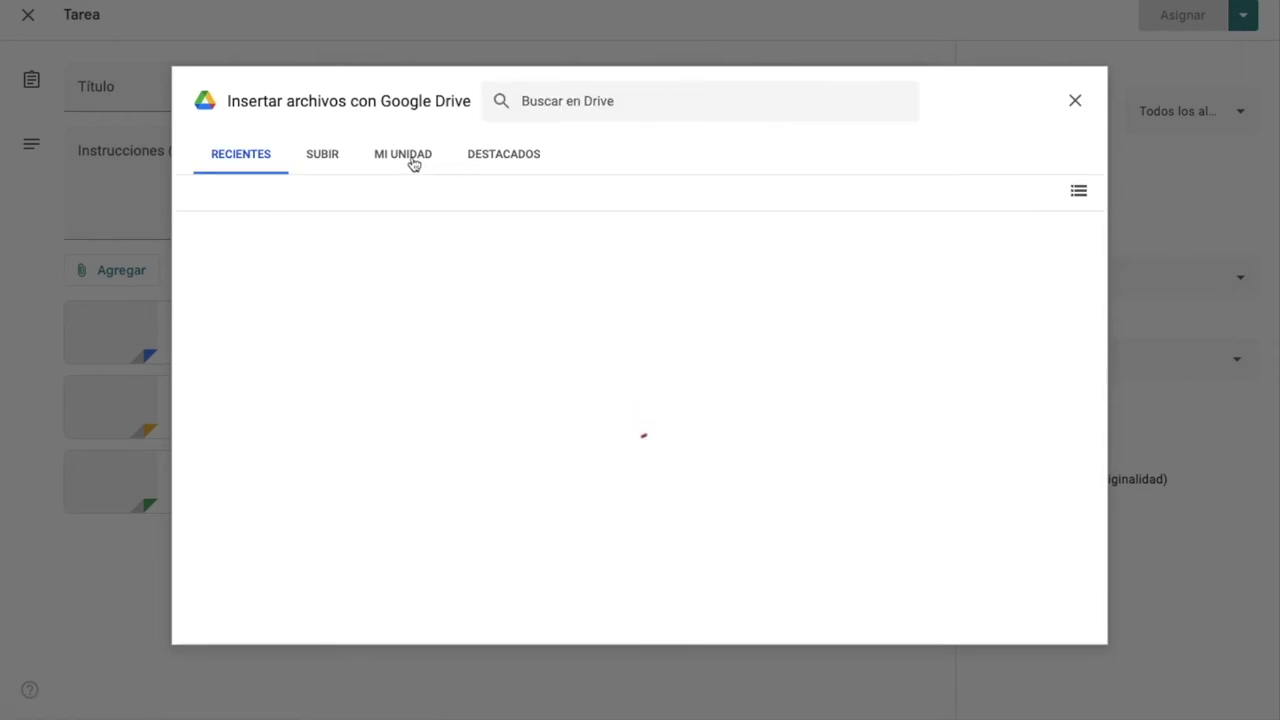
pyautogui.click(412, 163)
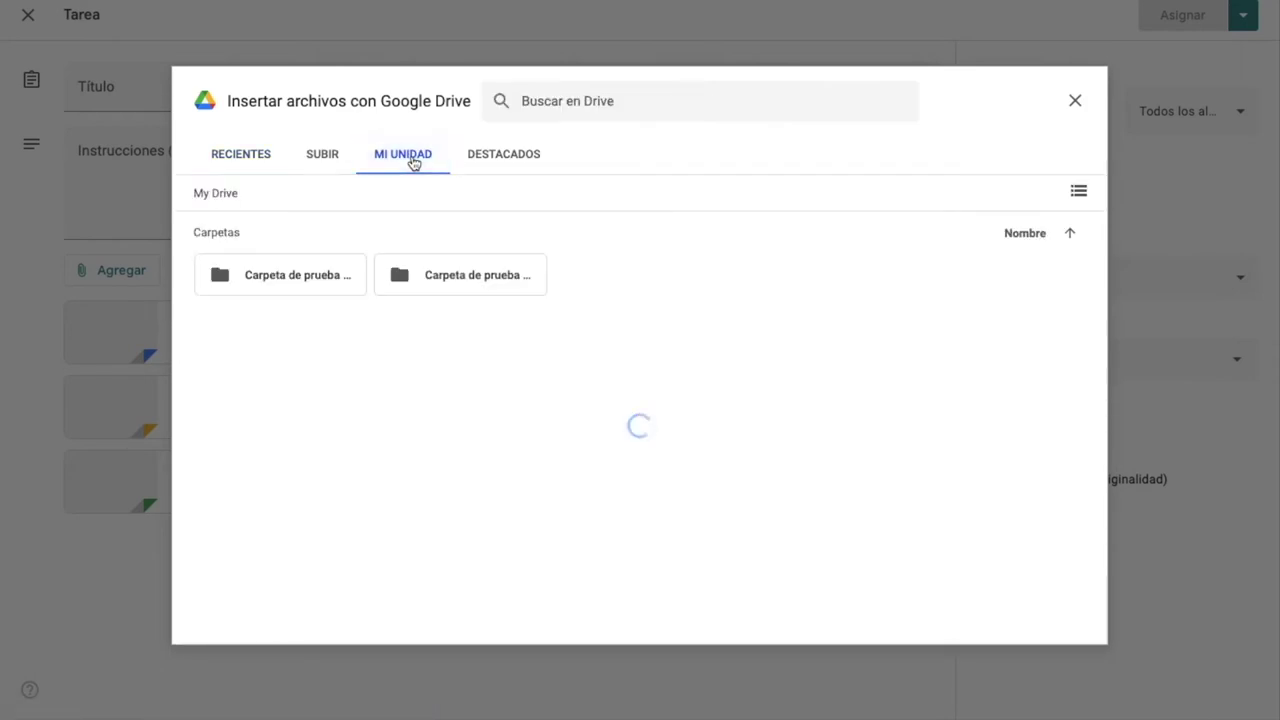
pyautogui.doubleClick(306, 276)
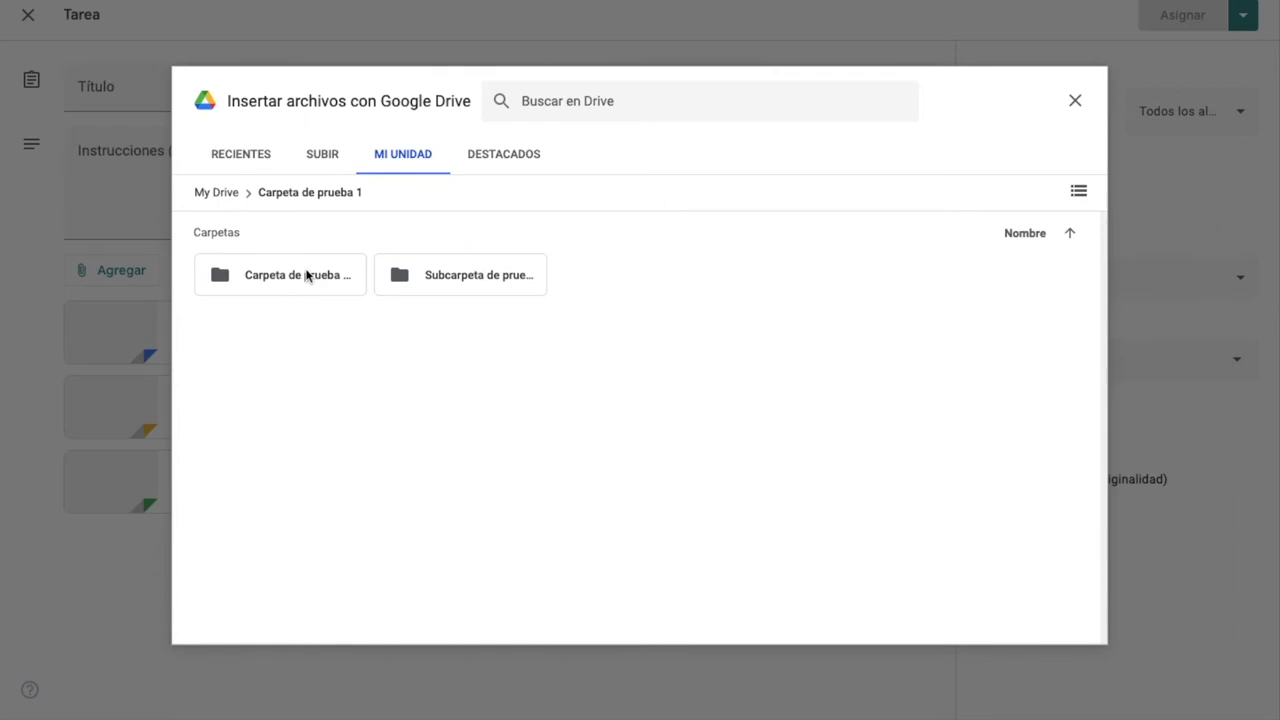
pyautogui.doubleClick(306, 276)
pyautogui.click(297, 320)
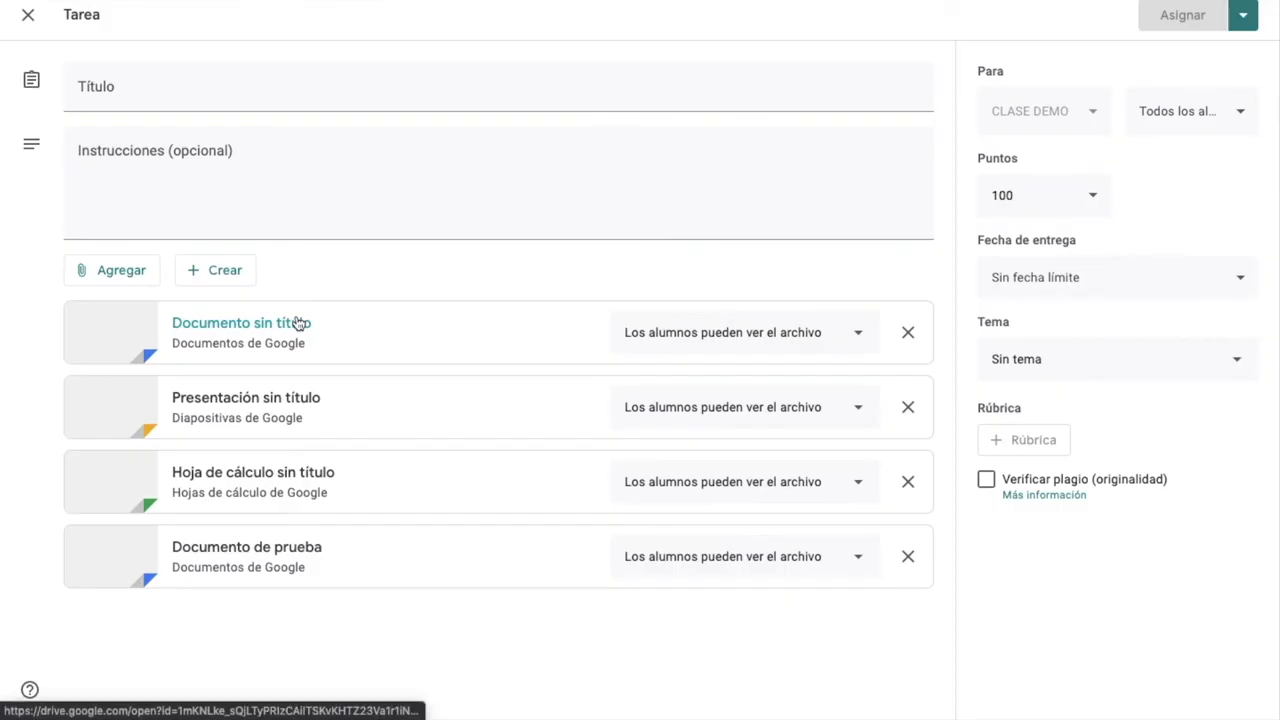
pyautogui.click(800, 557)
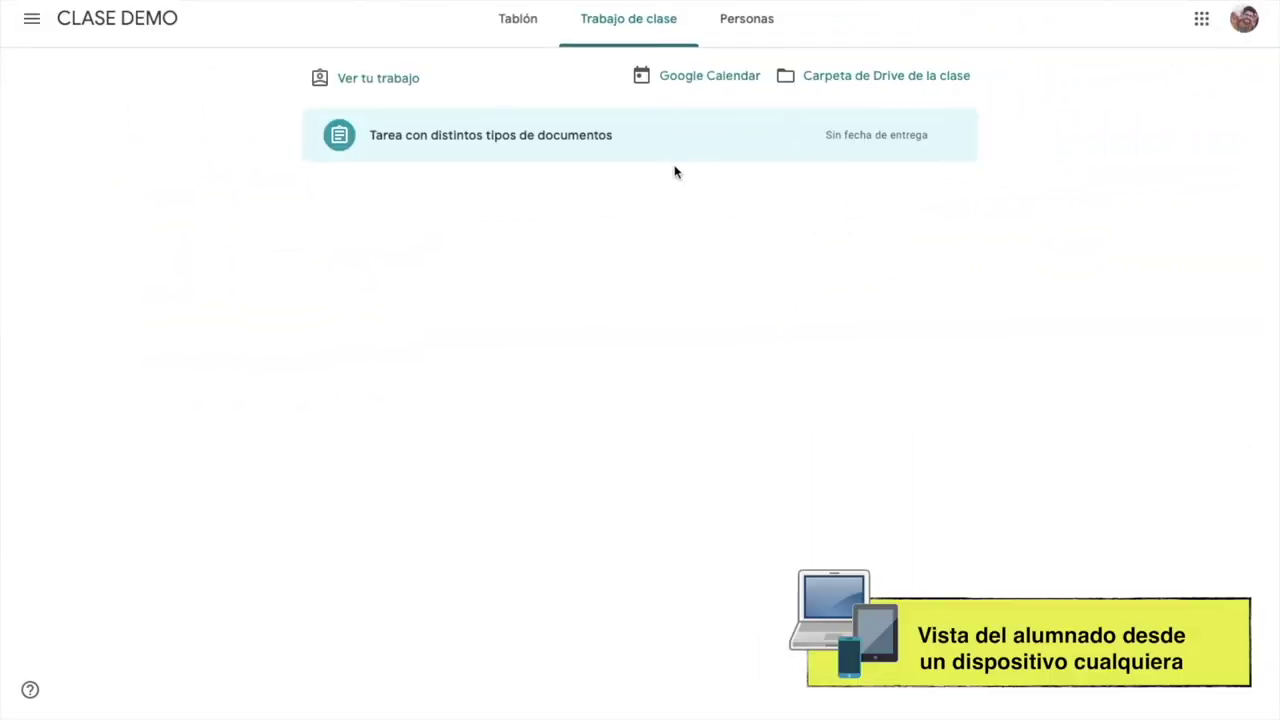
# Add 'Añadidura llevada a' to the shared Documento sin título, then open your questionnaire document copy
pyautogui.click(535, 140)
pyautogui.click(474, 254)
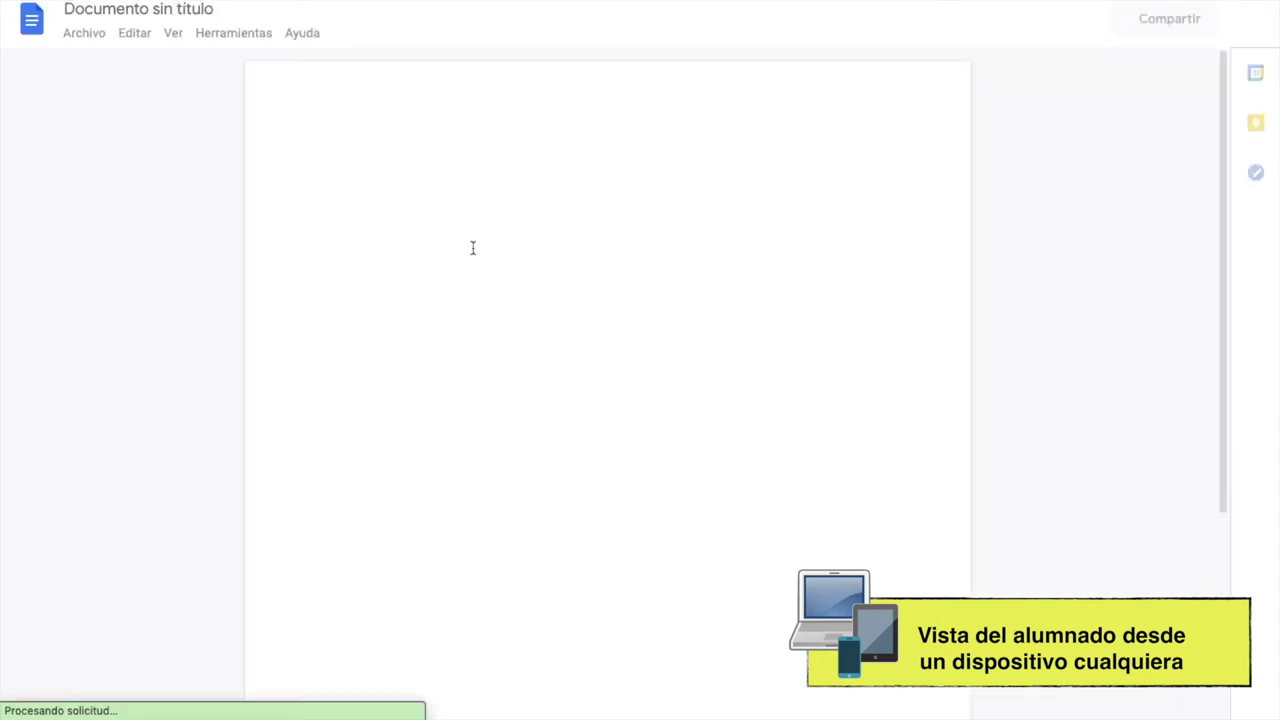
pyautogui.click(572, 150)
pyautogui.doubleClick(485, 157)
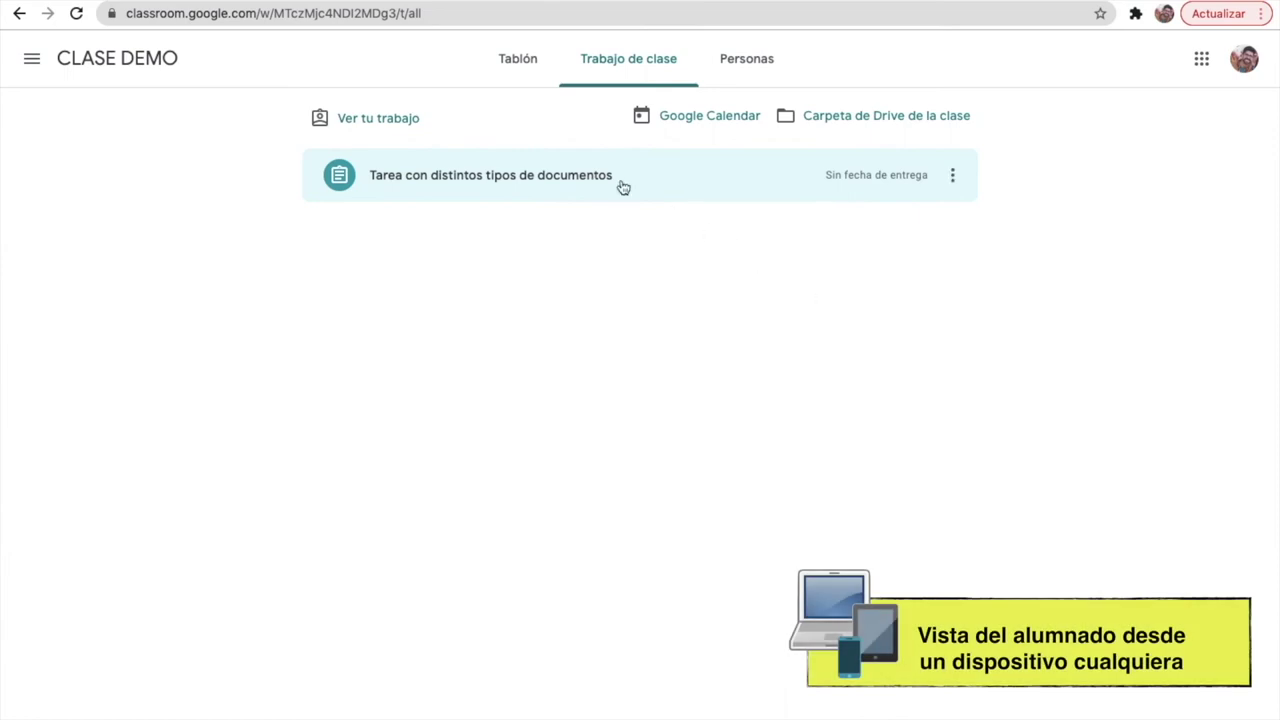
pyautogui.click(623, 188)
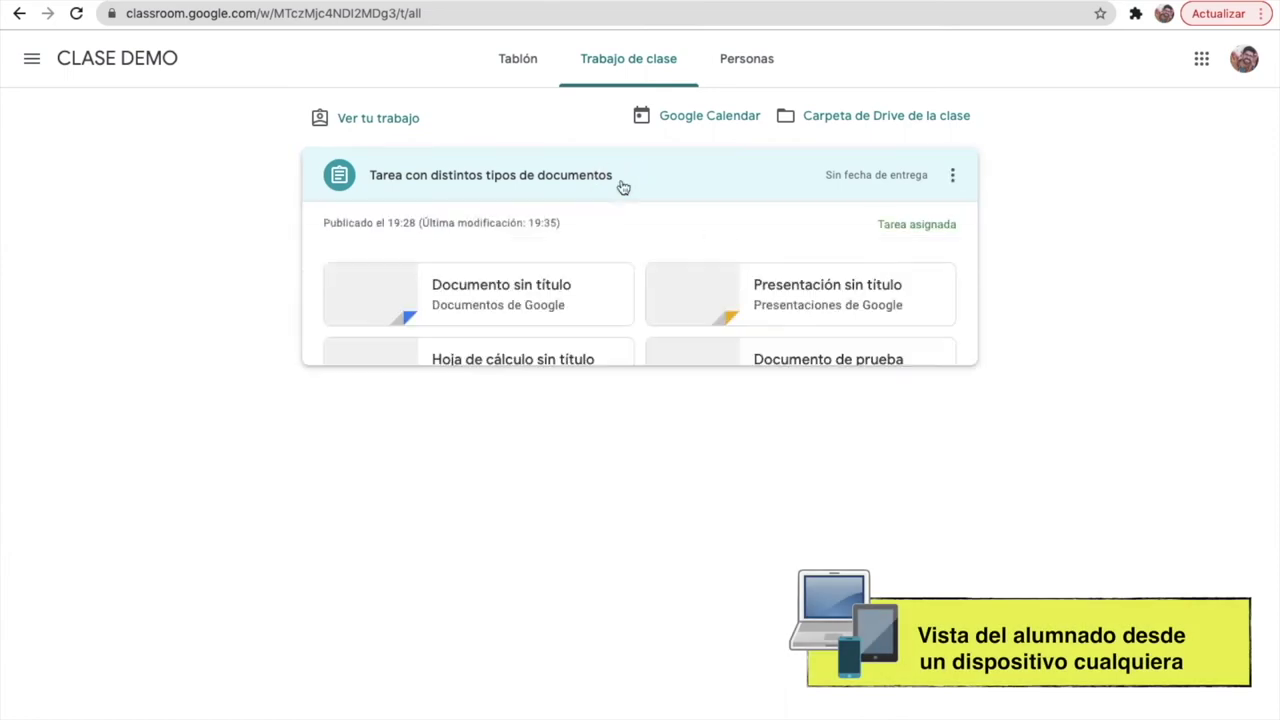
pyautogui.click(531, 292)
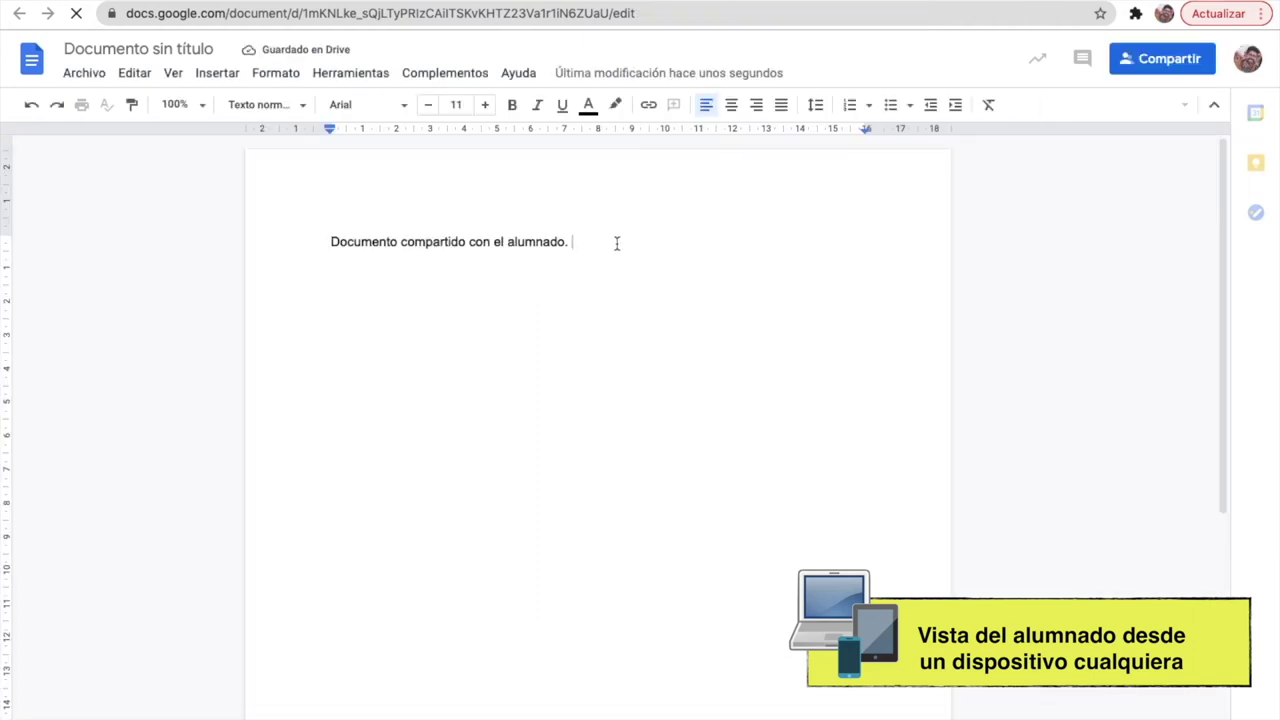
pyautogui.write('Añadidura llevada a')
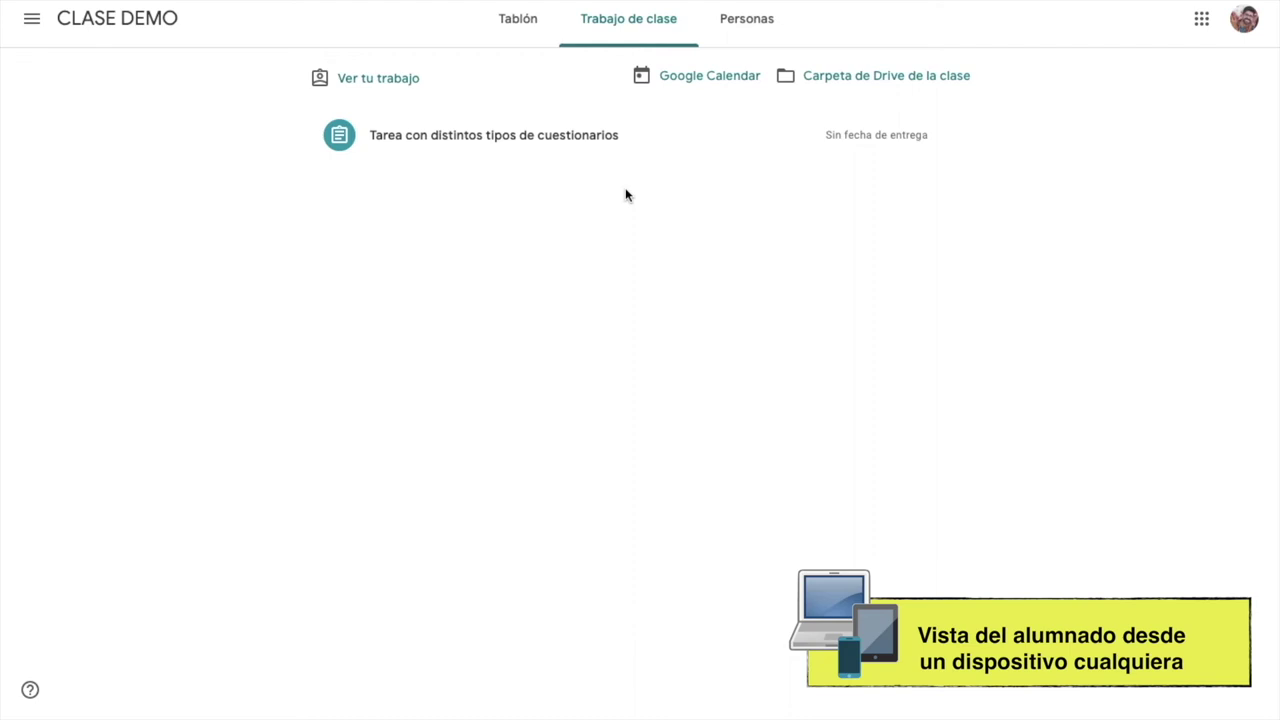
pyautogui.click(594, 160)
pyautogui.click(491, 400)
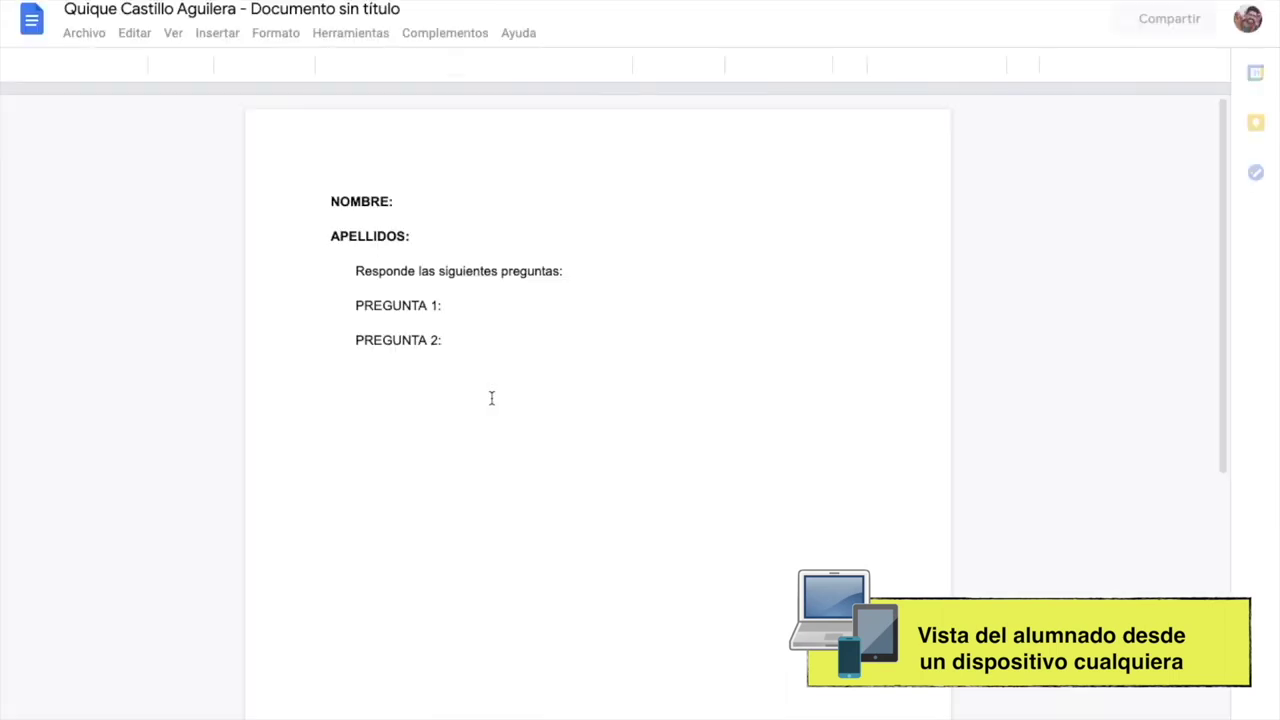
# Fill in the student's first name after NOMBRE: and surnames after APELLIDOS:
pyautogui.click(454, 200)
pyautogui.click(503, 237)
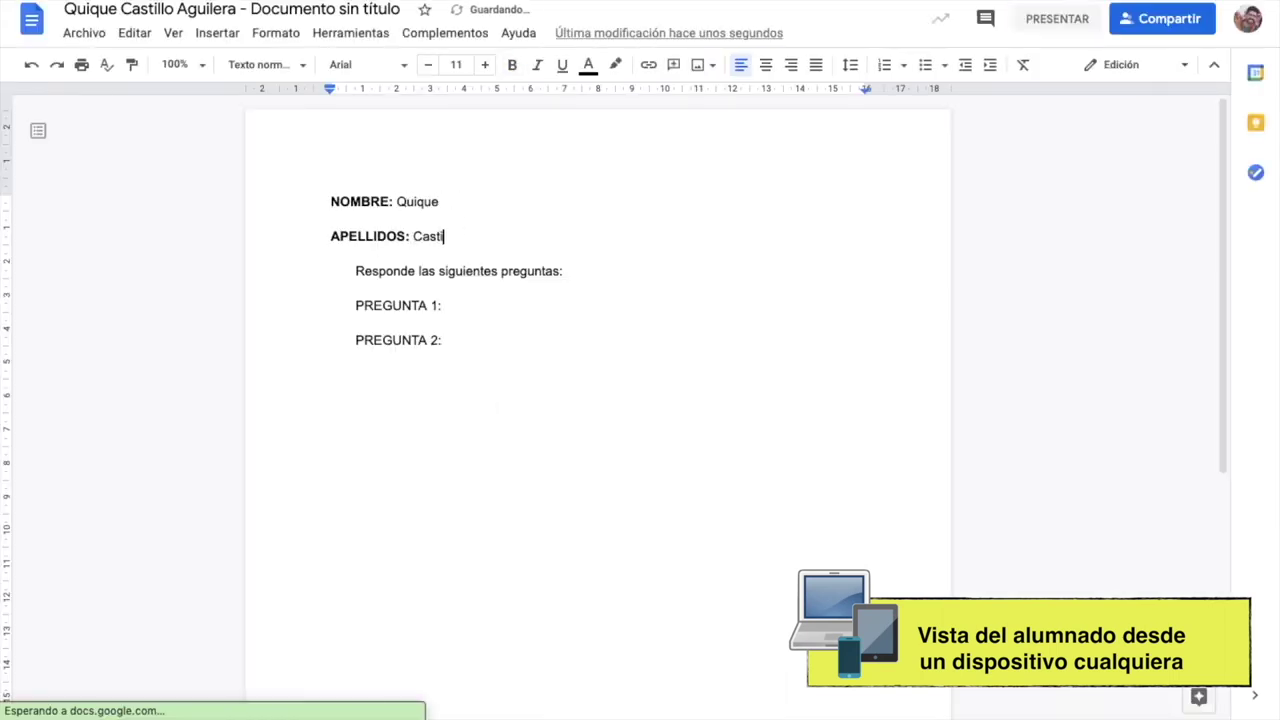
# Answer PREGUNTA 1 and 2 with bold 'Respuesta 1' and 'Respuesta 2', then hand in the work
pyautogui.click(500, 306)
pyautogui.hotkey('ctrl', 'b')
pyautogui.write('Respuesta 1')
pyautogui.click(520, 340)
pyautogui.write('Respuesta 2')
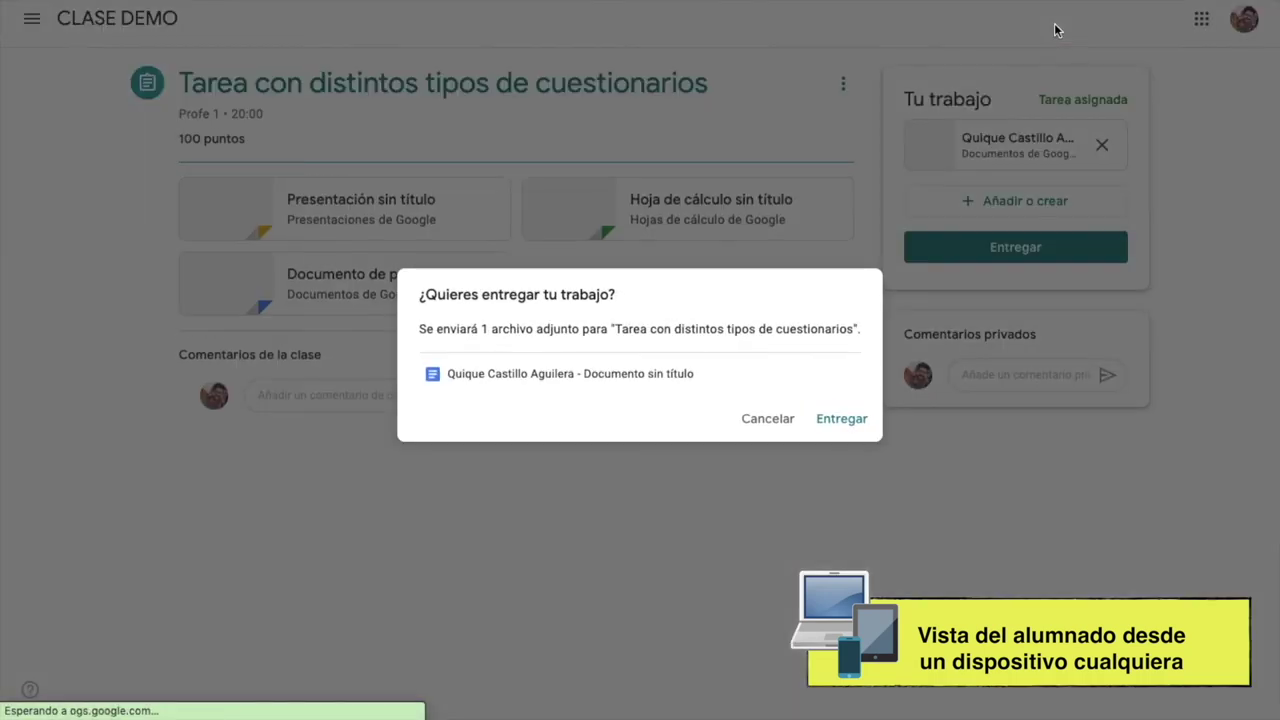
pyautogui.click(853, 420)
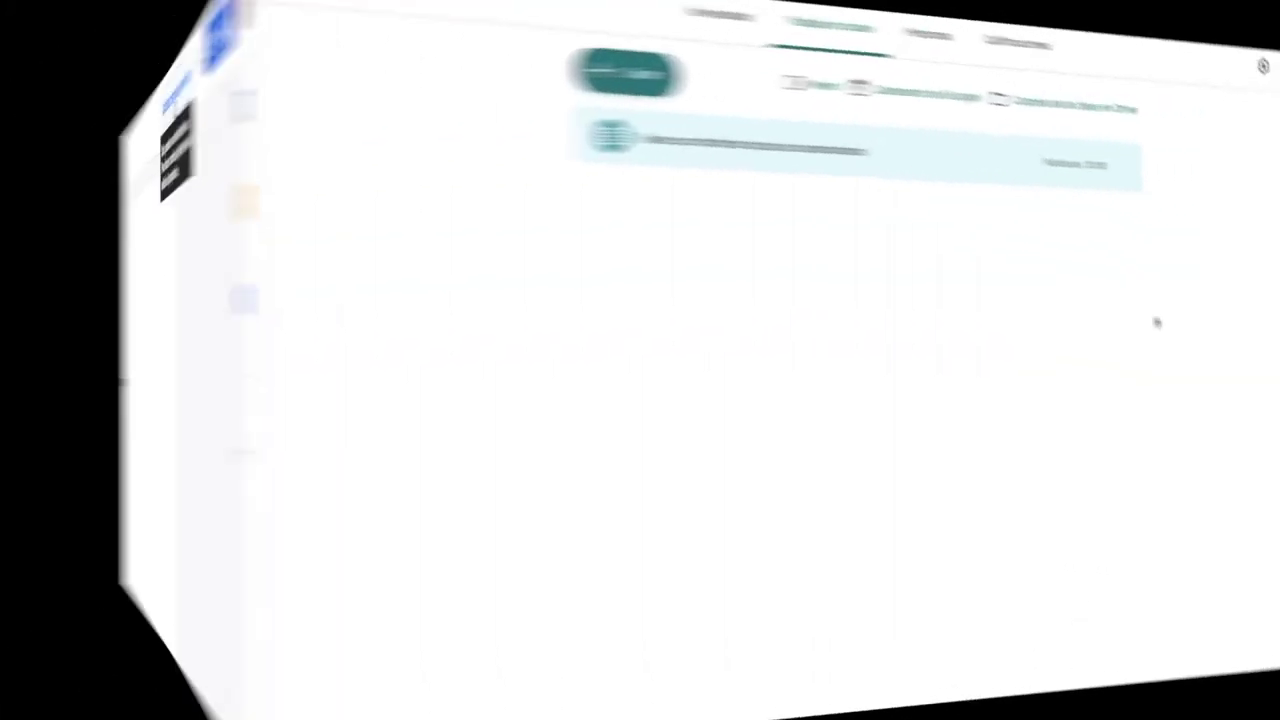
# Open the questionnaire's Trabajo del alumno and view each student's handed-in document in turn
pyautogui.click(620, 149)
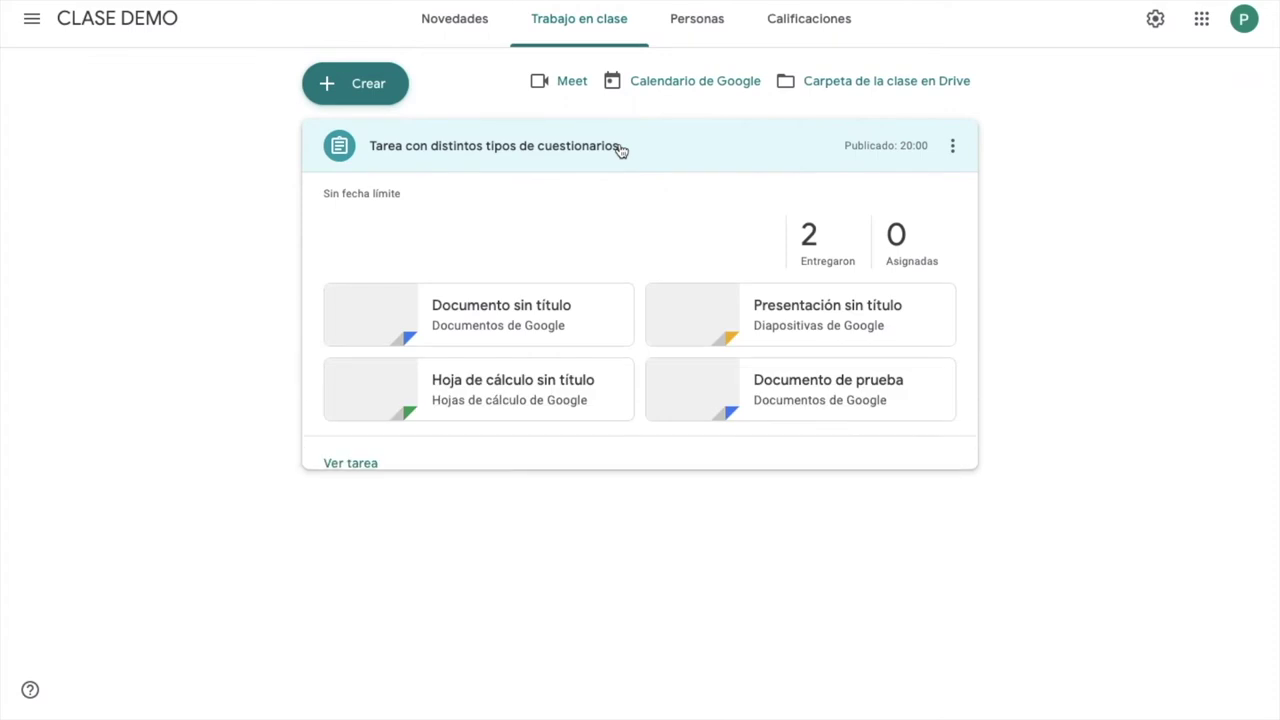
pyautogui.click(817, 251)
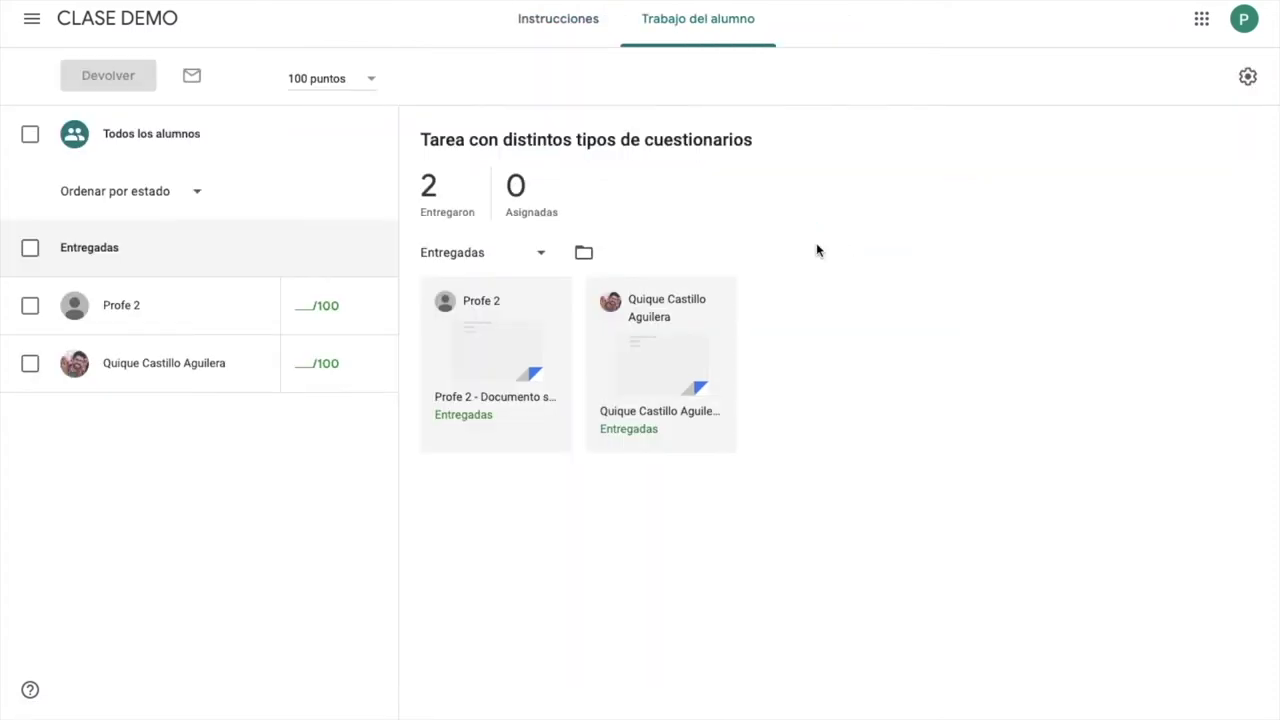
pyautogui.click(677, 347)
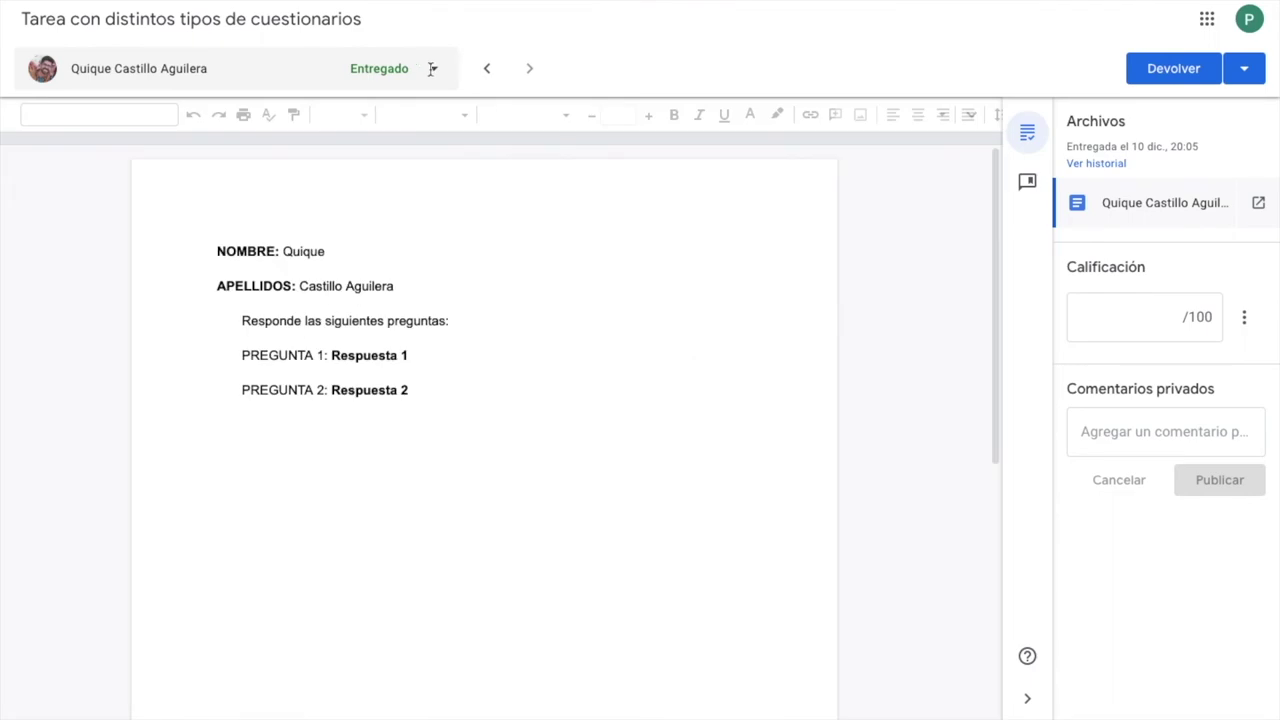
pyautogui.click(400, 68)
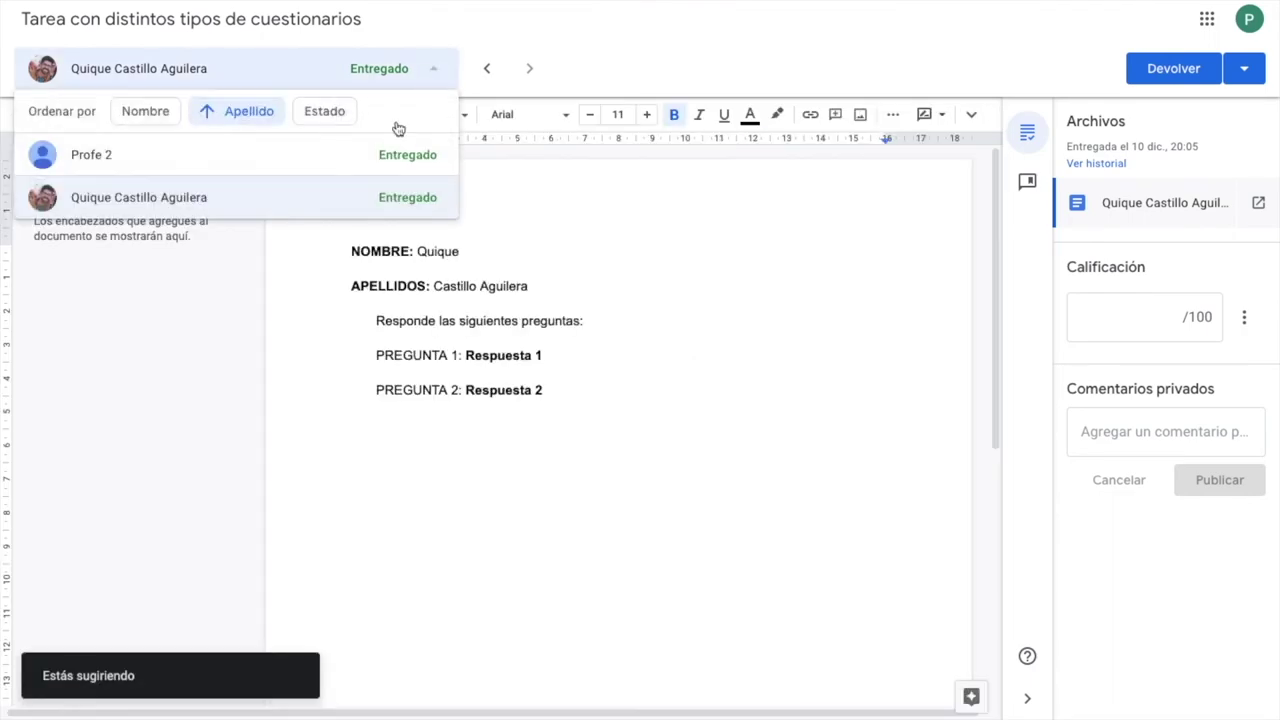
pyautogui.click(306, 157)
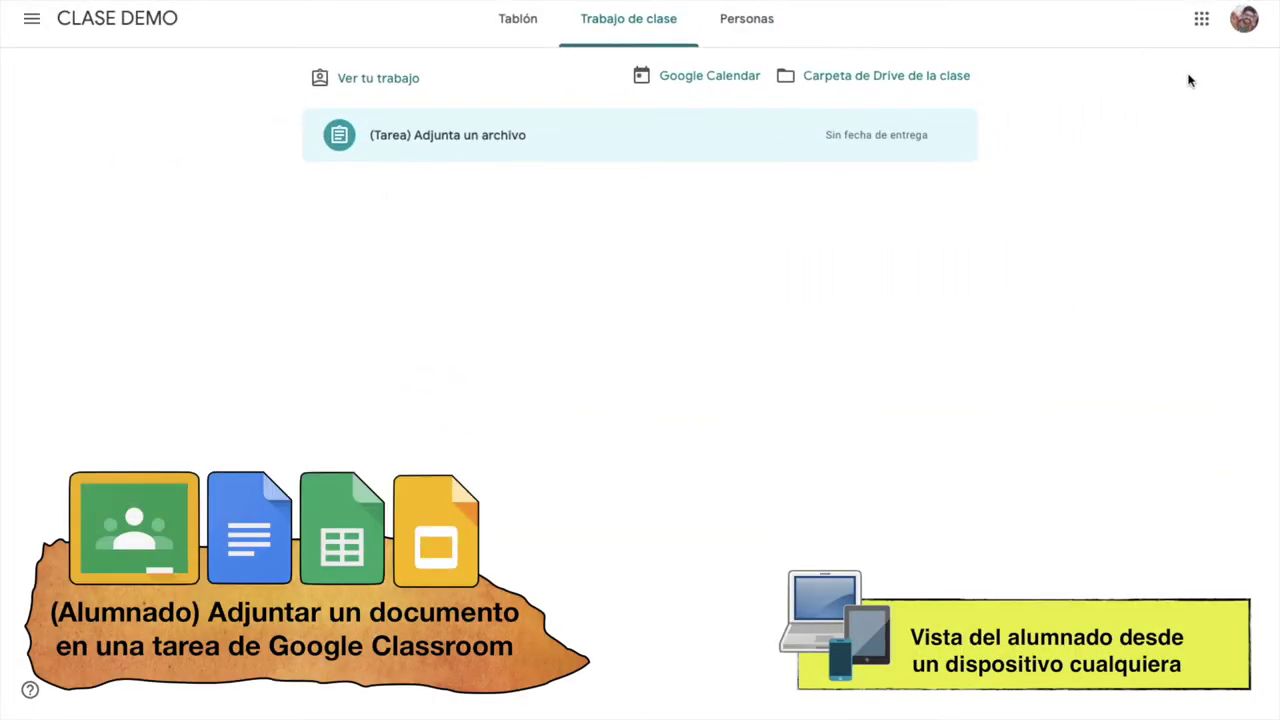
# Open the (Tarea) Adjunta un archivo assignment page and create a new blank file via Añadir o crear
pyautogui.click(466, 136)
pyautogui.click(366, 252)
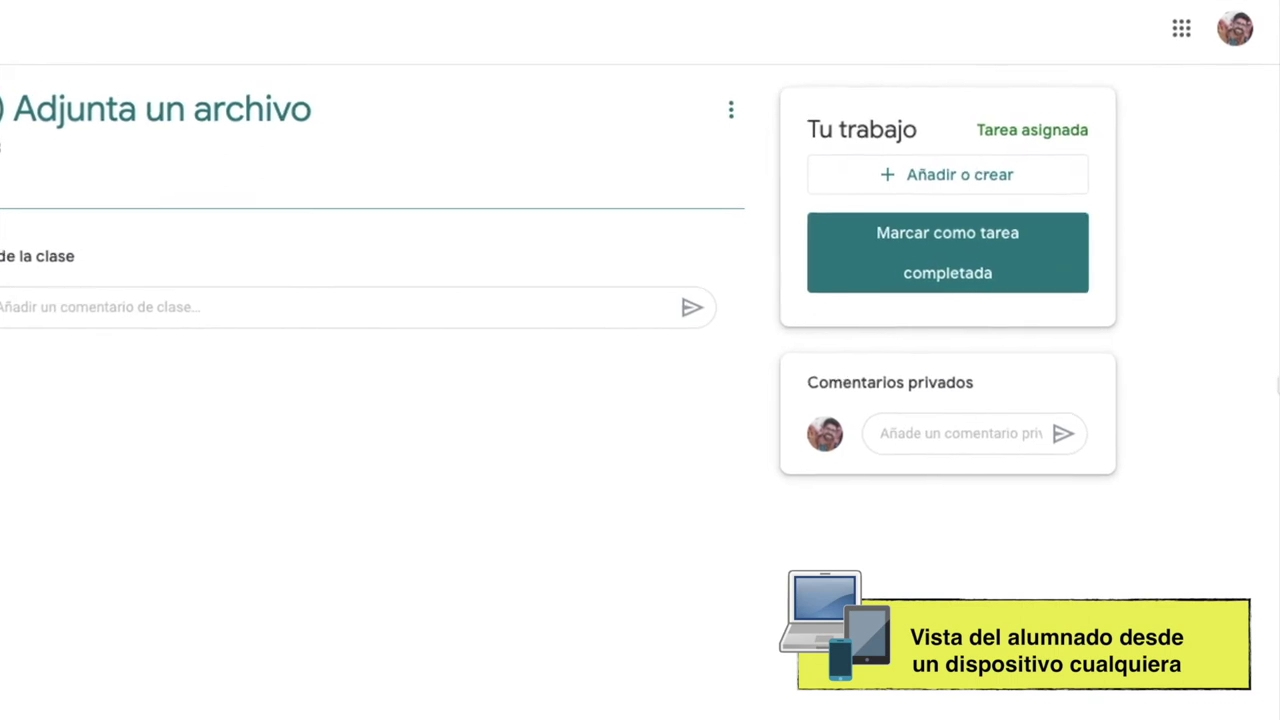
pyautogui.click(980, 188)
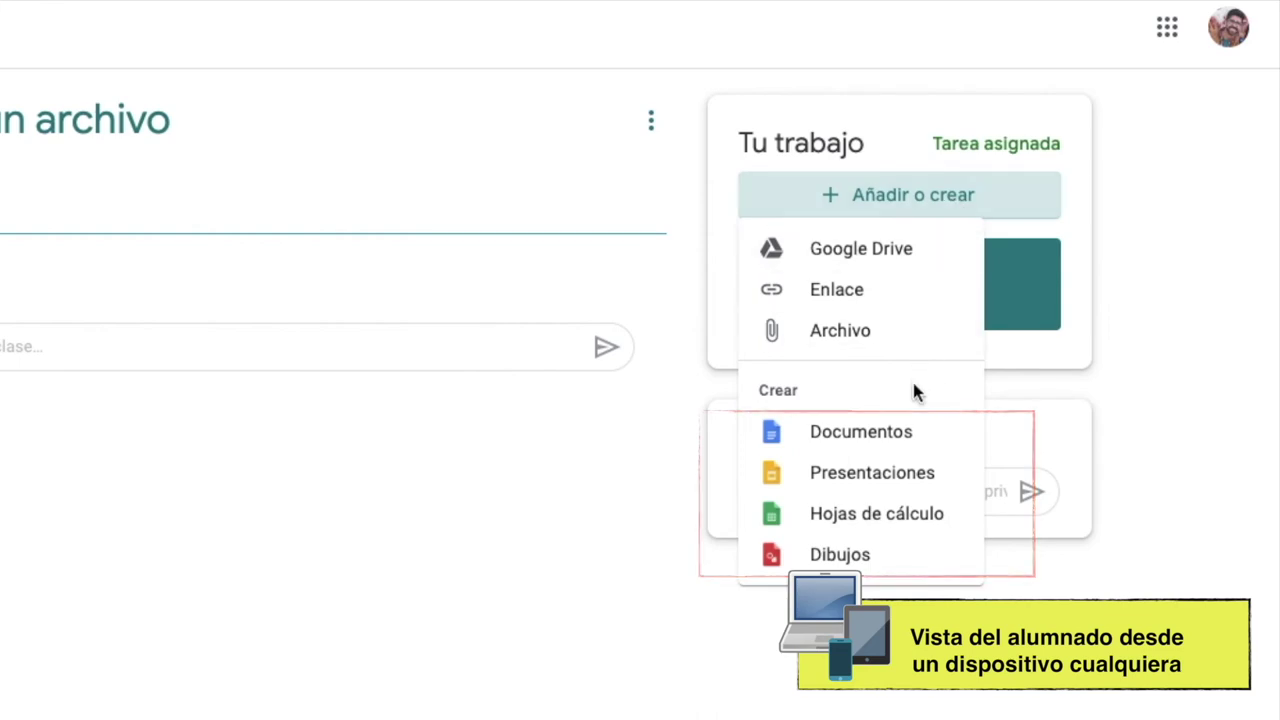
pyautogui.click(906, 430)
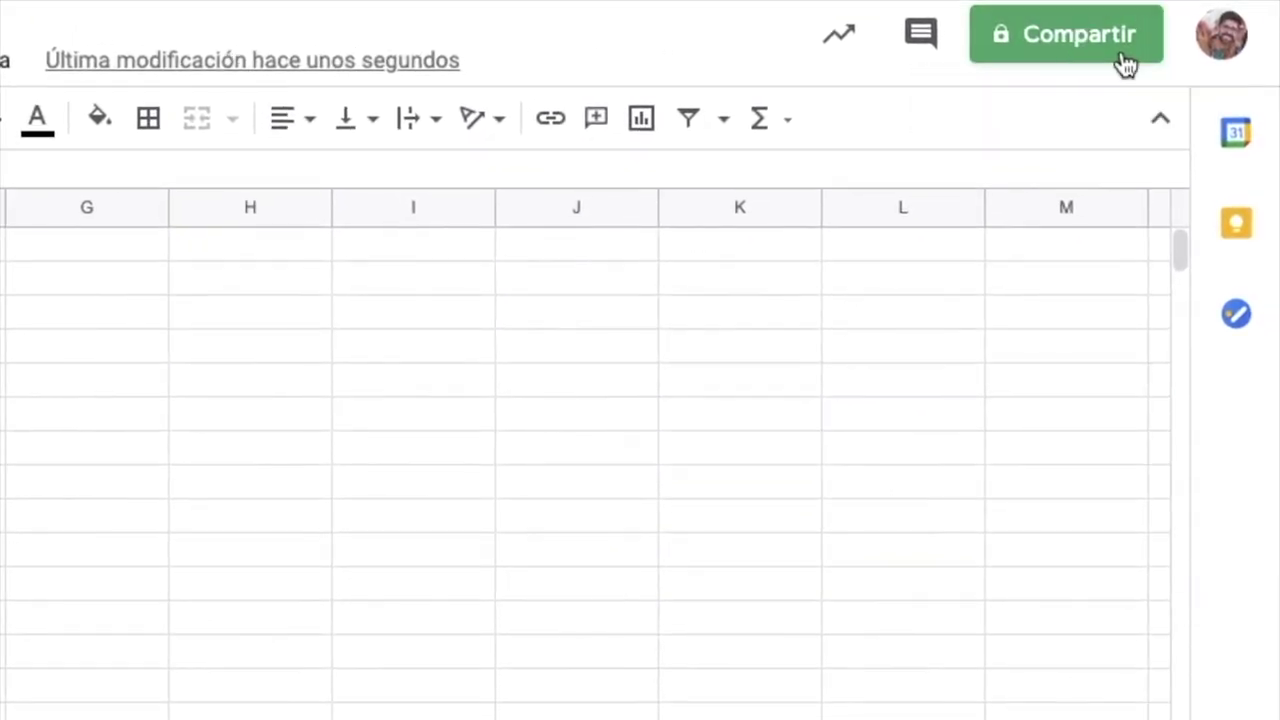
# Share the spreadsheet with a colleague's school account as Editor and send the invitation
pyautogui.click(1125, 60)
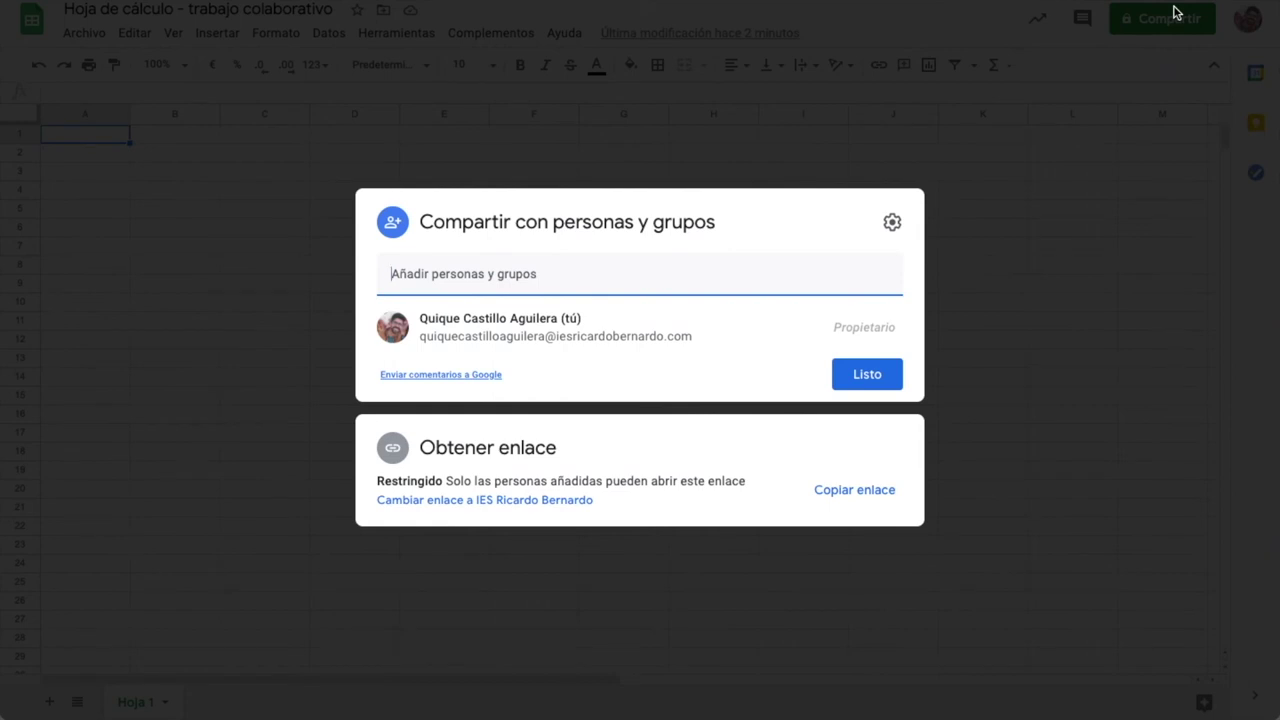
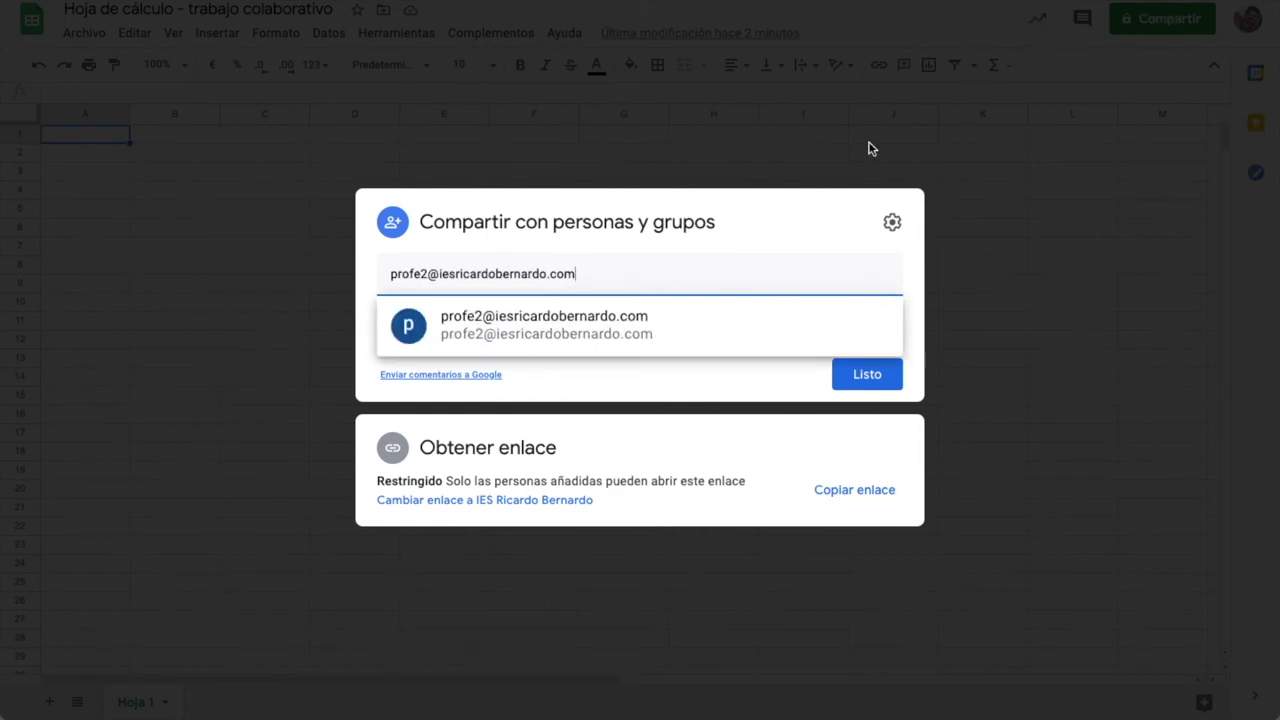
pyautogui.click(622, 332)
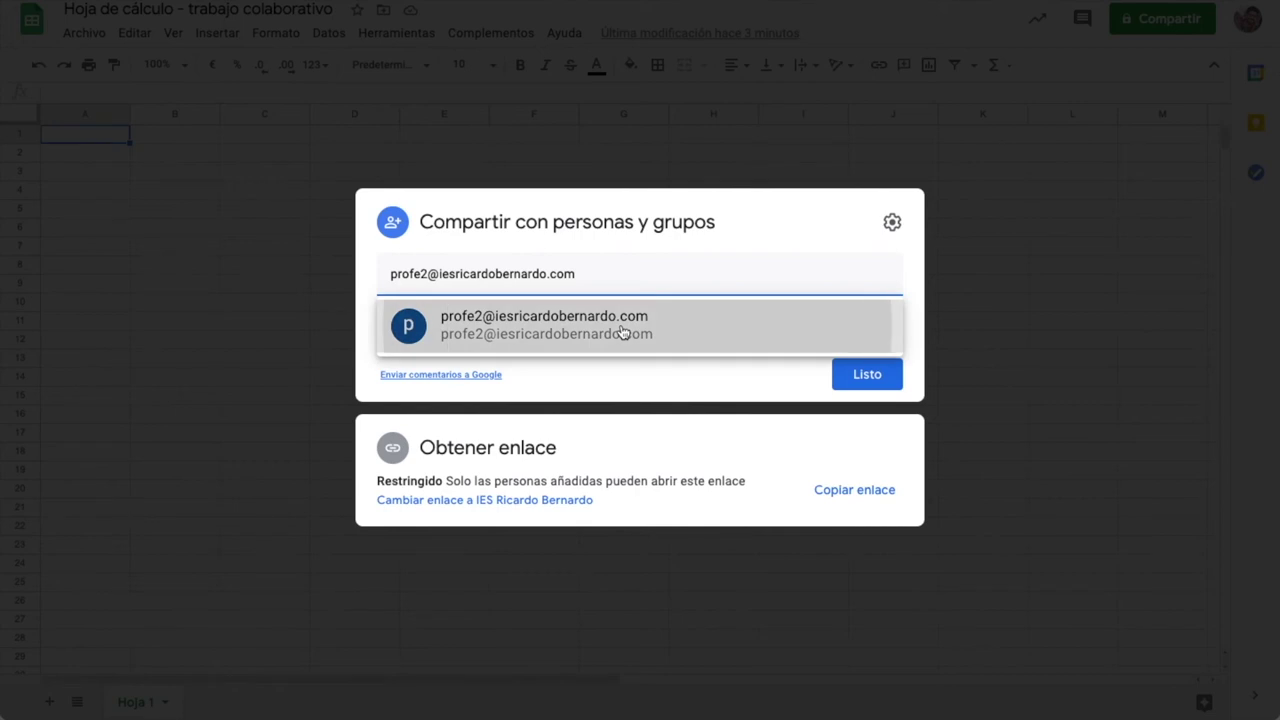
pyautogui.click(884, 266)
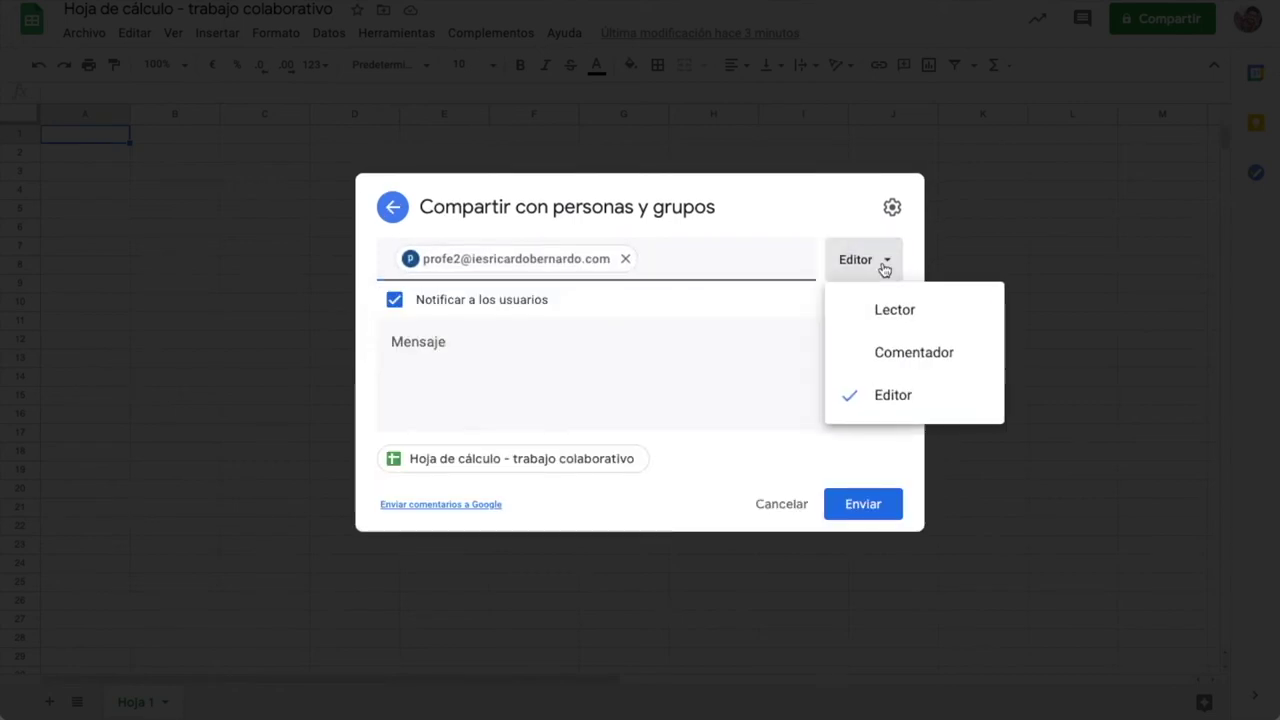
pyautogui.click(890, 395)
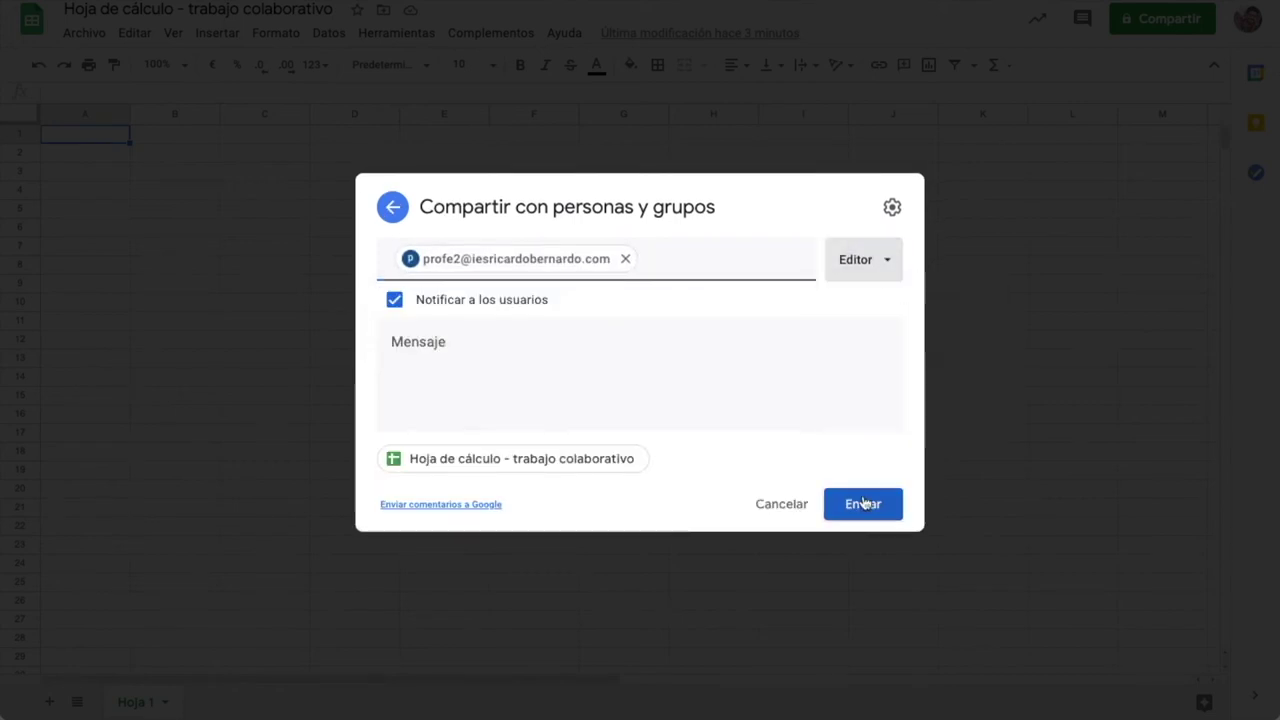
pyautogui.click(863, 504)
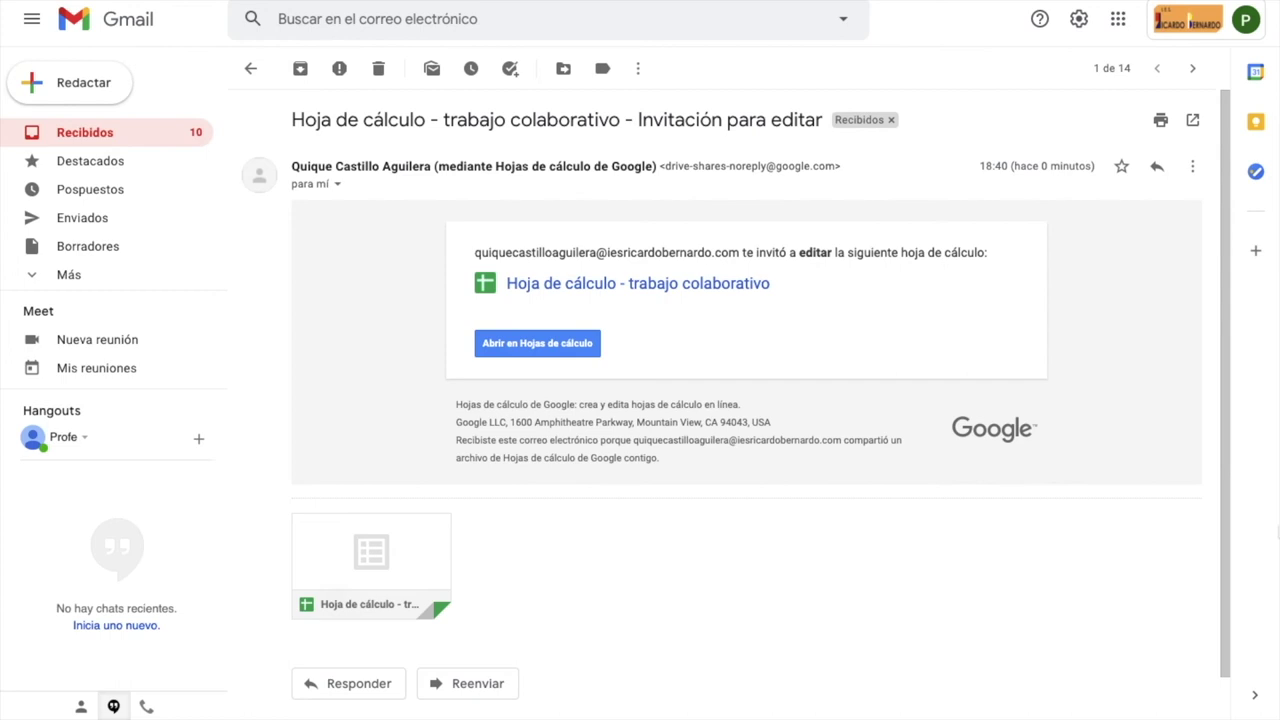
# Open the invitation, then open 'Hoja de cálculo - trabajo colaborativo' from Drive's Compartidos conmigo
pyautogui.click(551, 344)
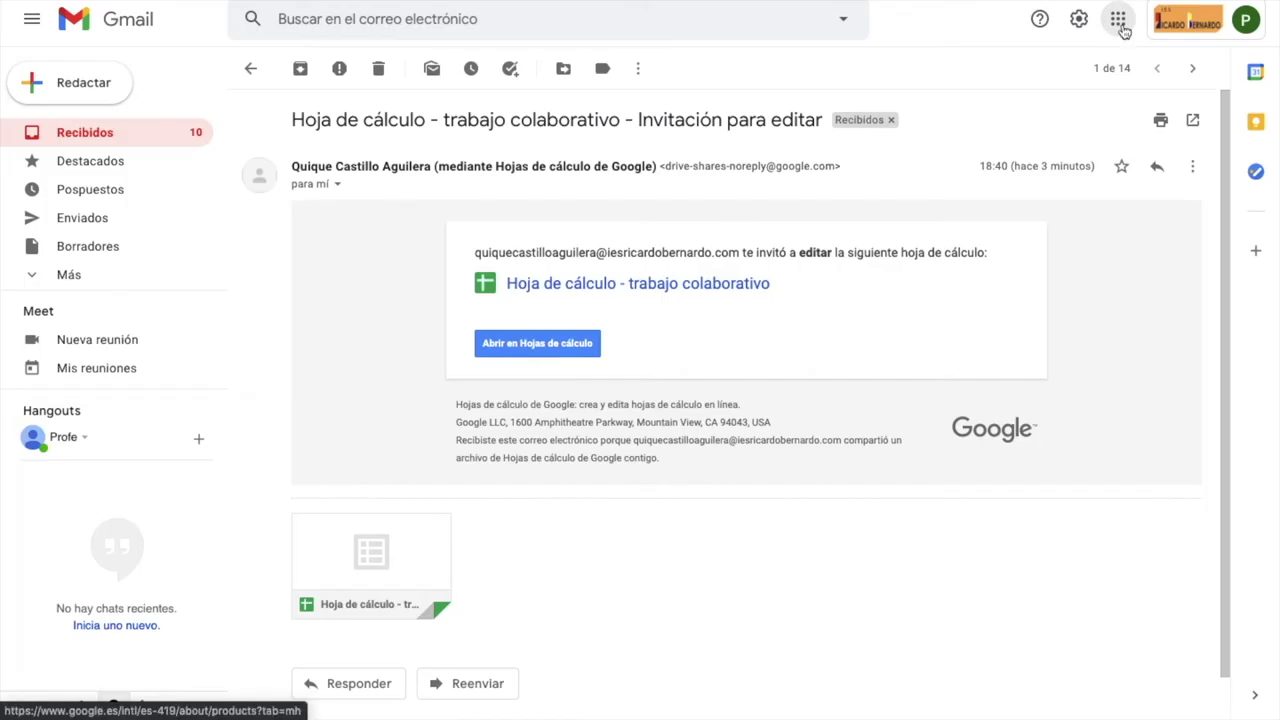
pyautogui.click(1119, 22)
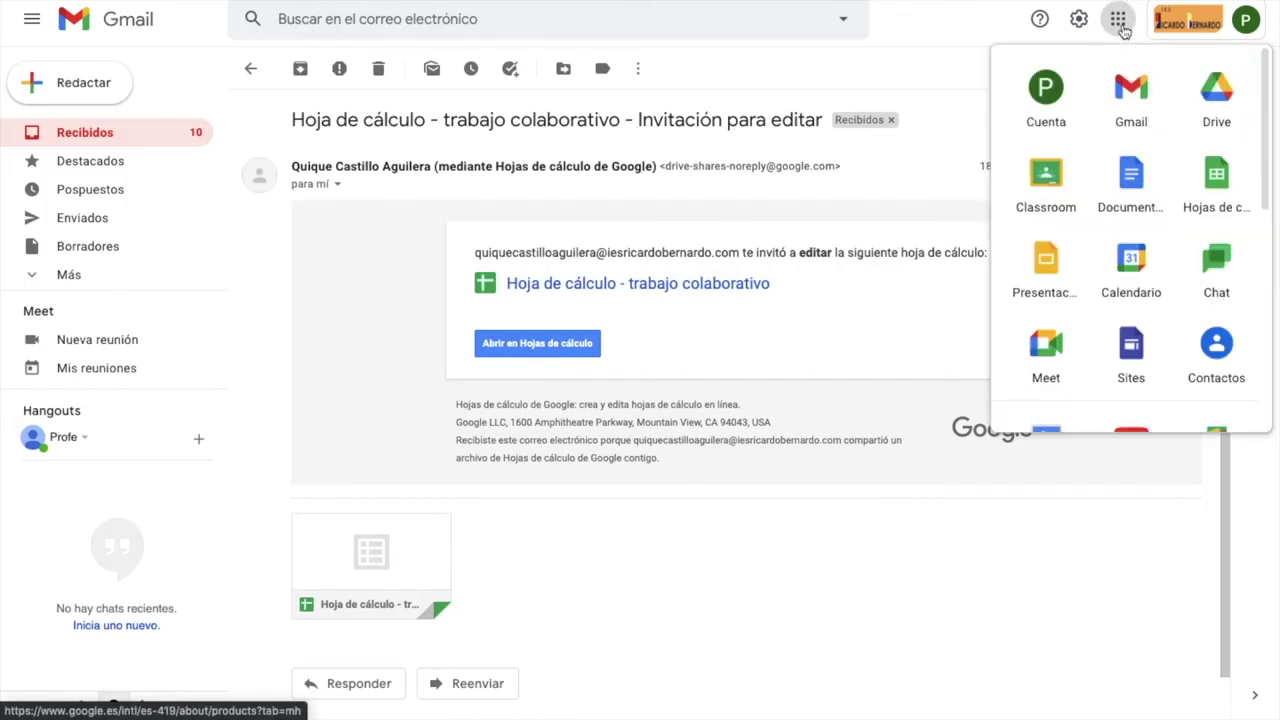
pyautogui.click(1217, 86)
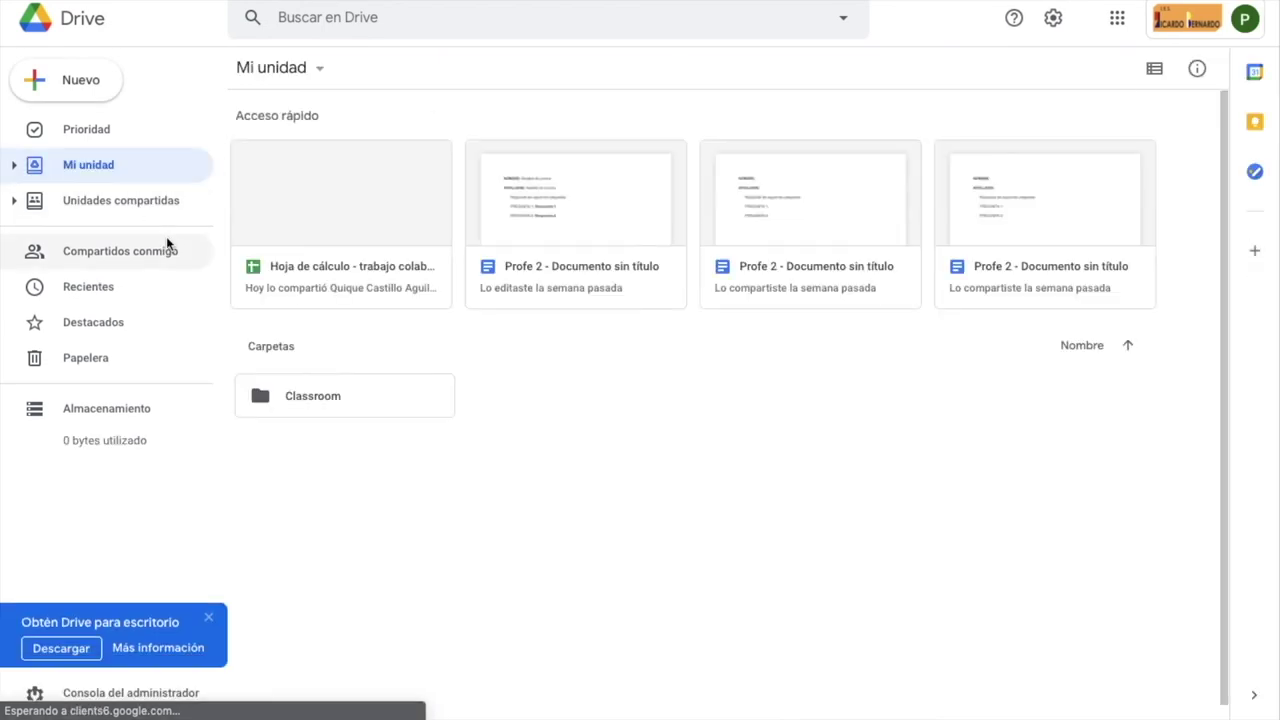
pyautogui.click(168, 248)
pyautogui.click(340, 220)
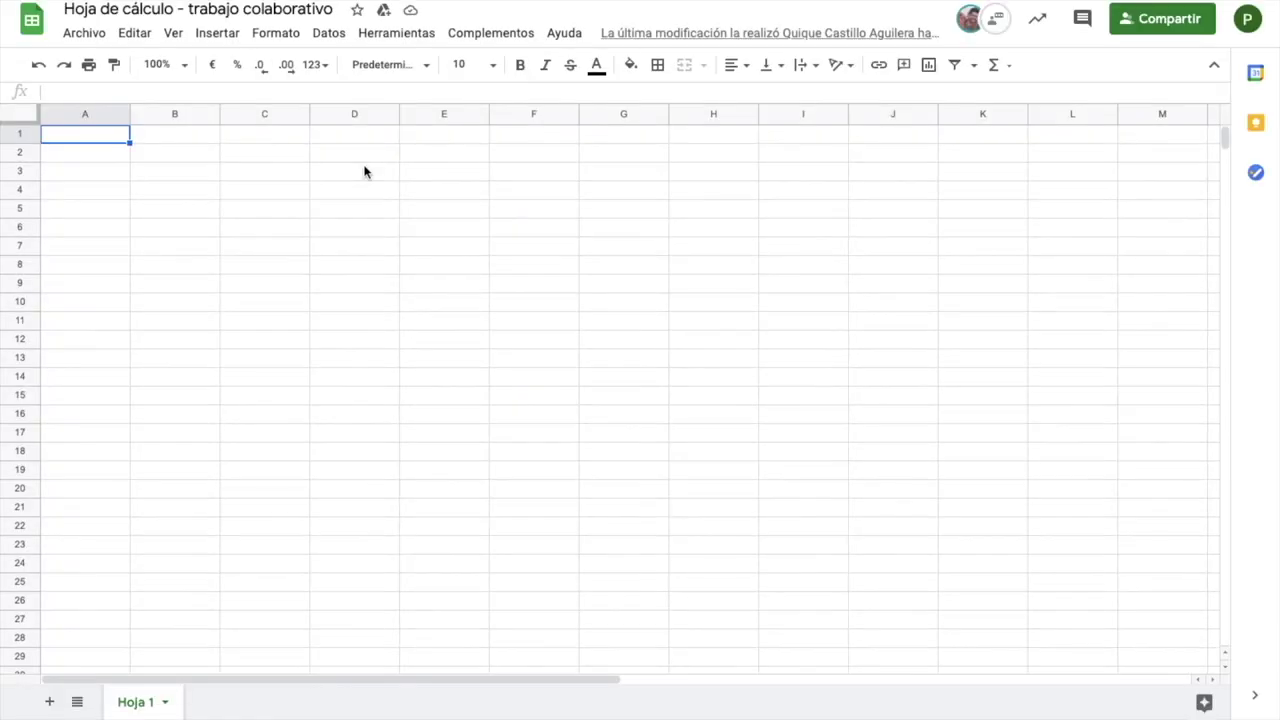
# Enter headers Columna 1–Columna 6 in row 1, plus Valor 1, Valor 2, Resultado 3 and Valor 4
pyautogui.write('Columna 1\tColumna 2\tColumna 3\tColumna 4\tColumna 5\tColumna 6')
pyautogui.click(533, 152)
pyautogui.write('Valor')
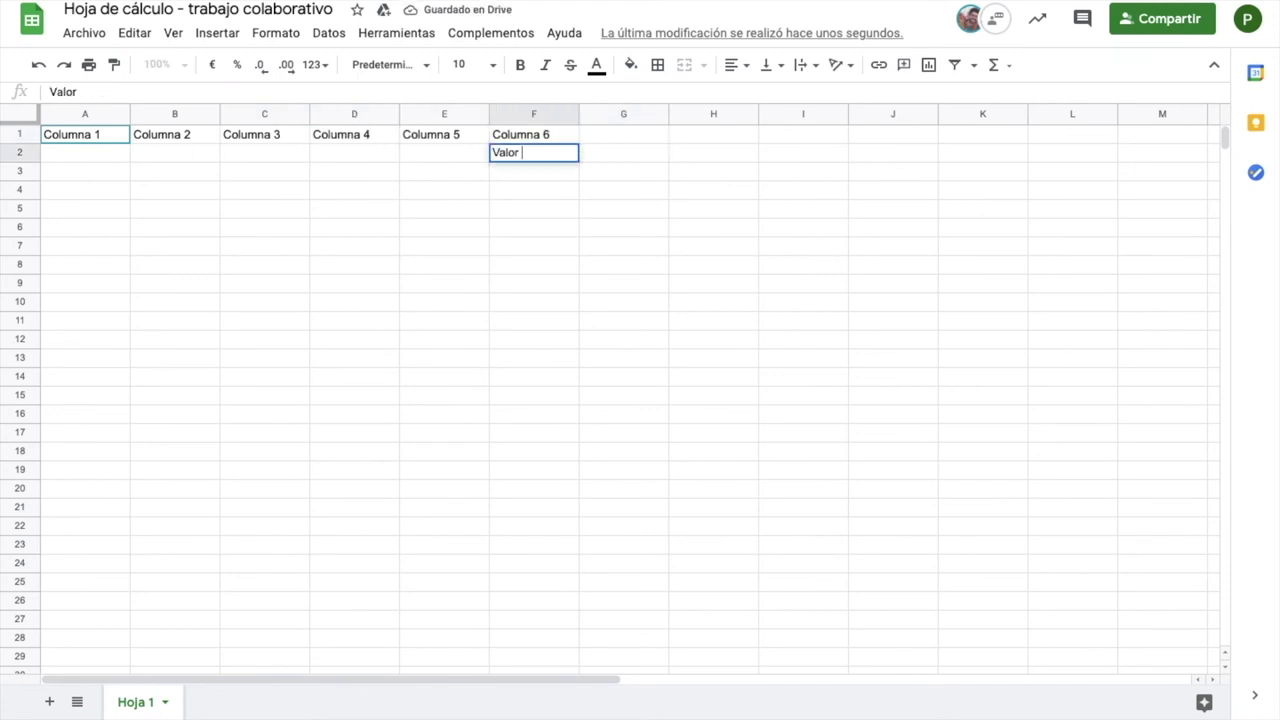
pyautogui.write(' 1Valor 2\tResultado 3')
pyautogui.click(175, 208)
pyautogui.write('Valor')
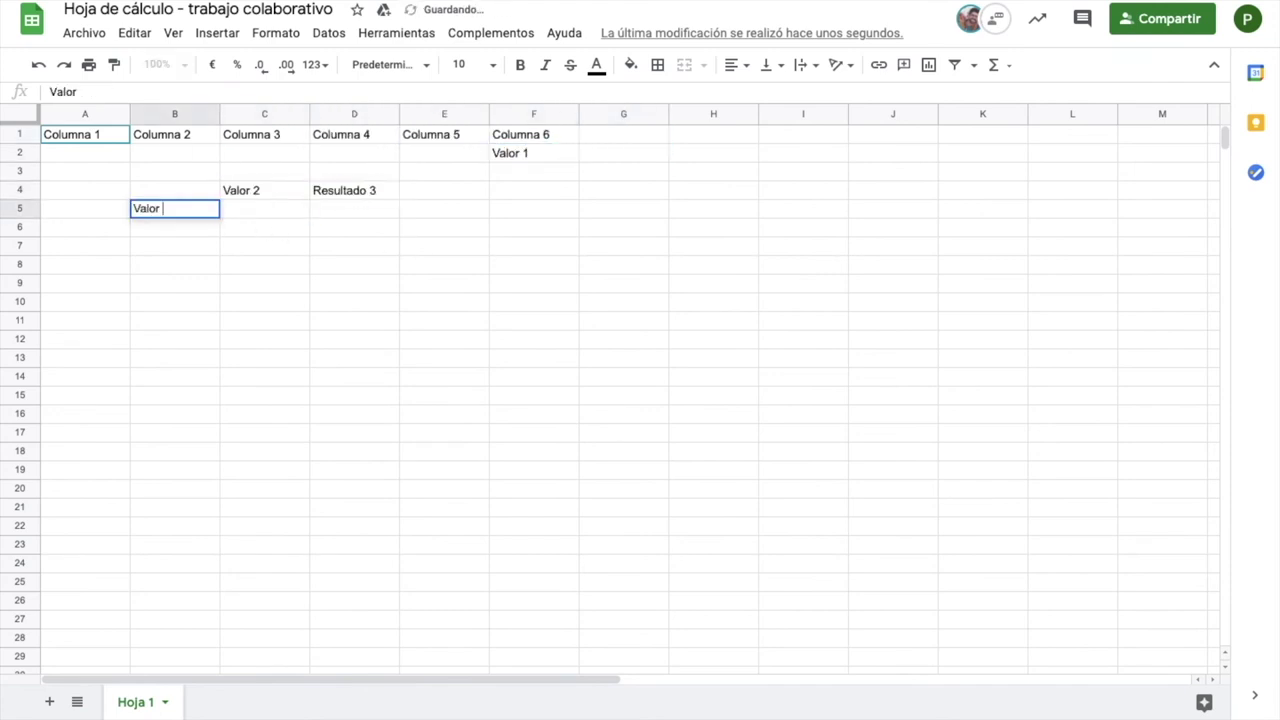
pyautogui.write(' 4')
pyautogui.click(404, 305)
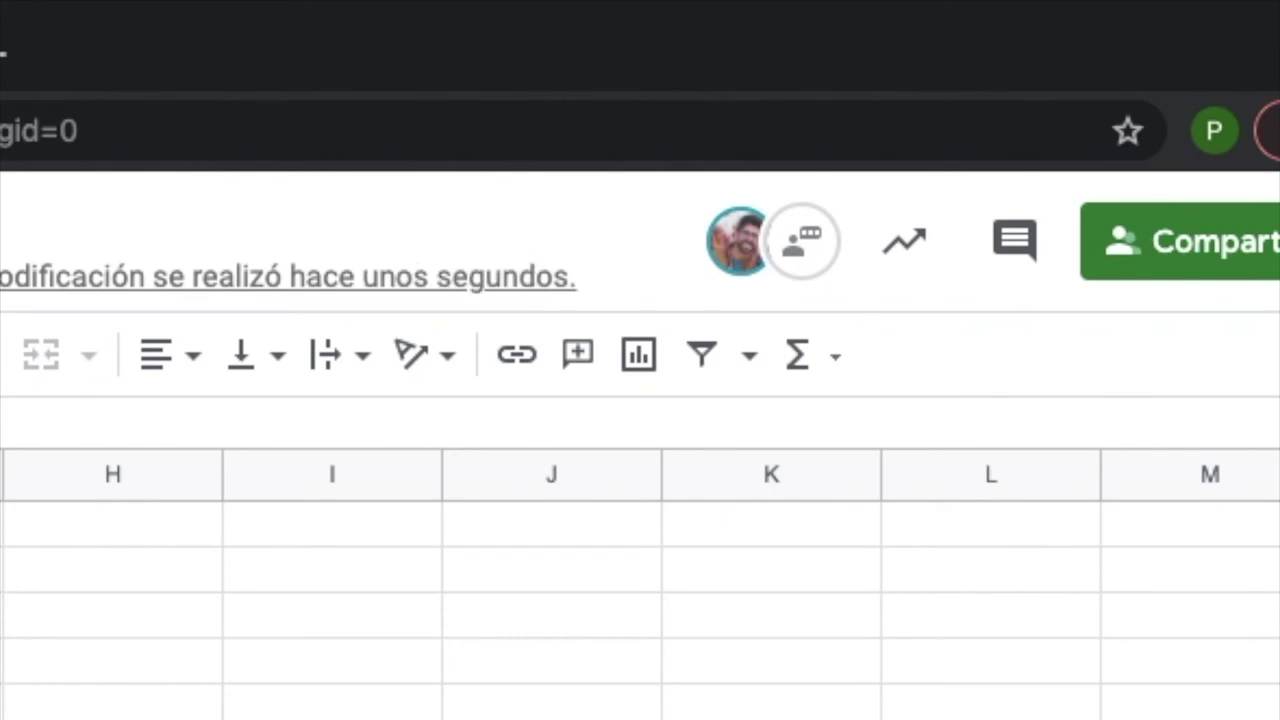
# Exchange chat messages with the other editor about which values to enter in the columns
pyautogui.click(818, 276)
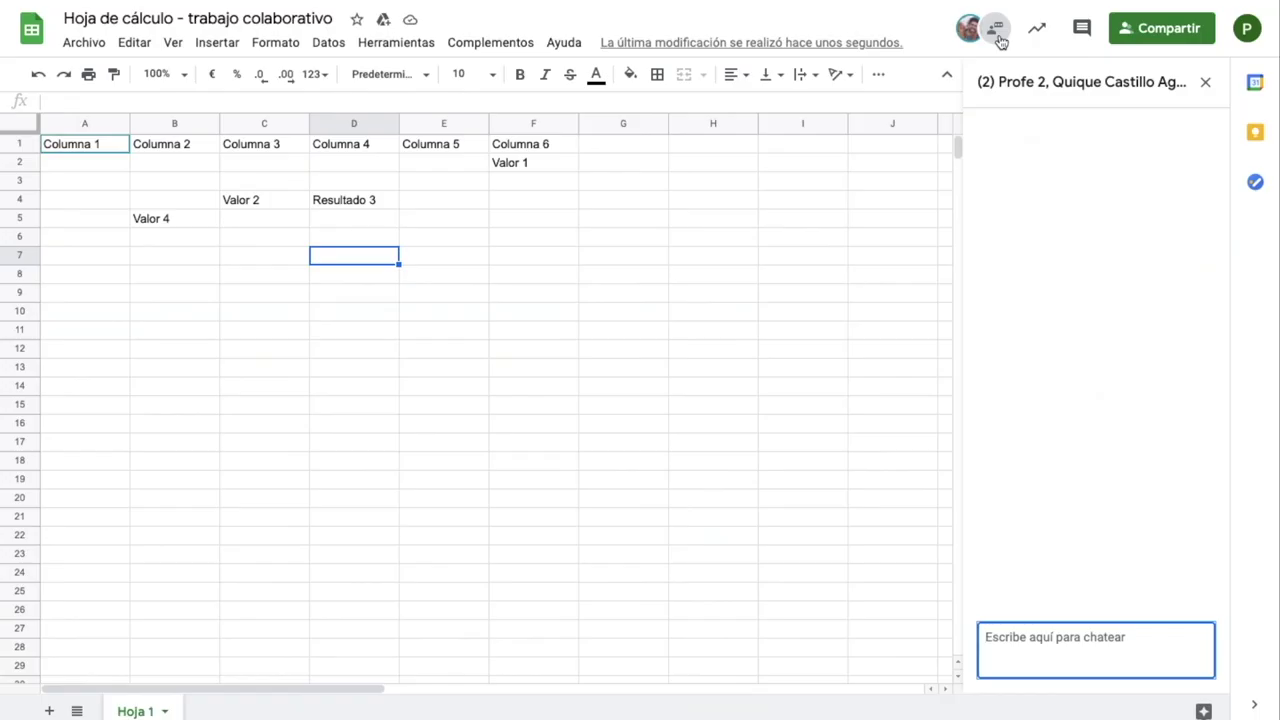
pyautogui.write('?')
pyautogui.press('Return')
pyautogui.write('¡Hola! La verdad es q')
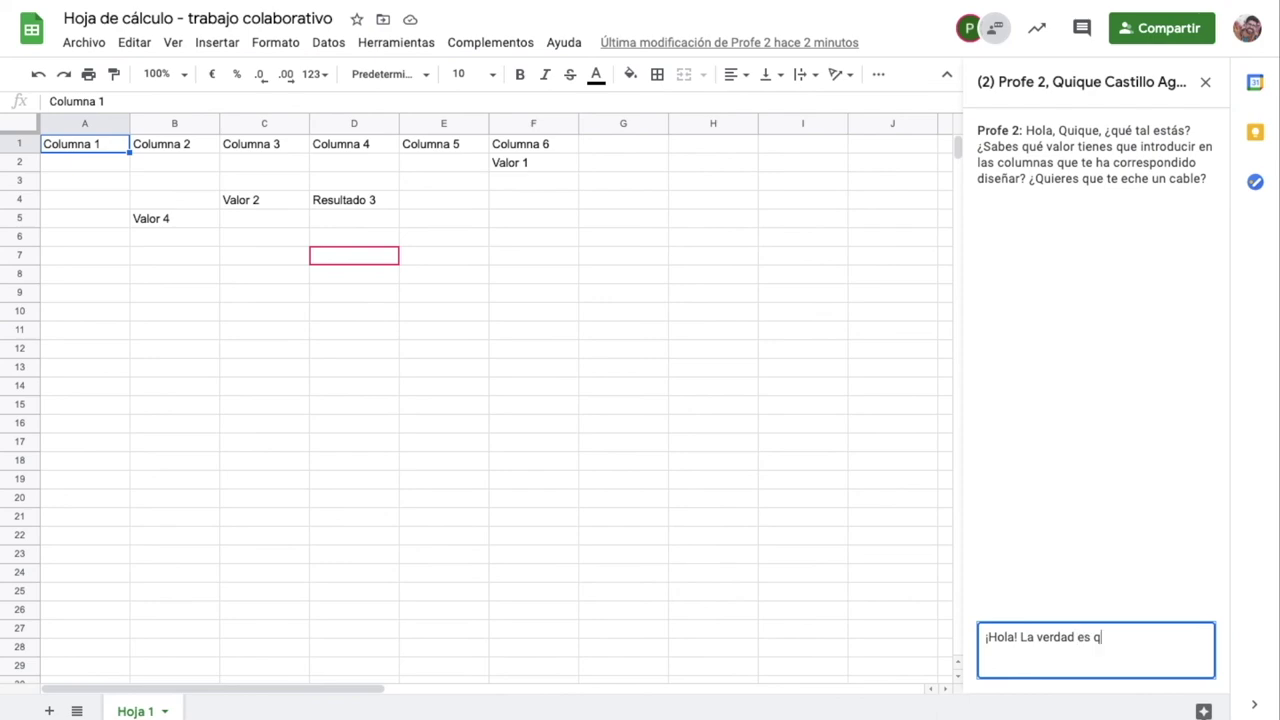
pyautogui.write('ue te estaría bastante agradecido.')
pyautogui.press('Return')
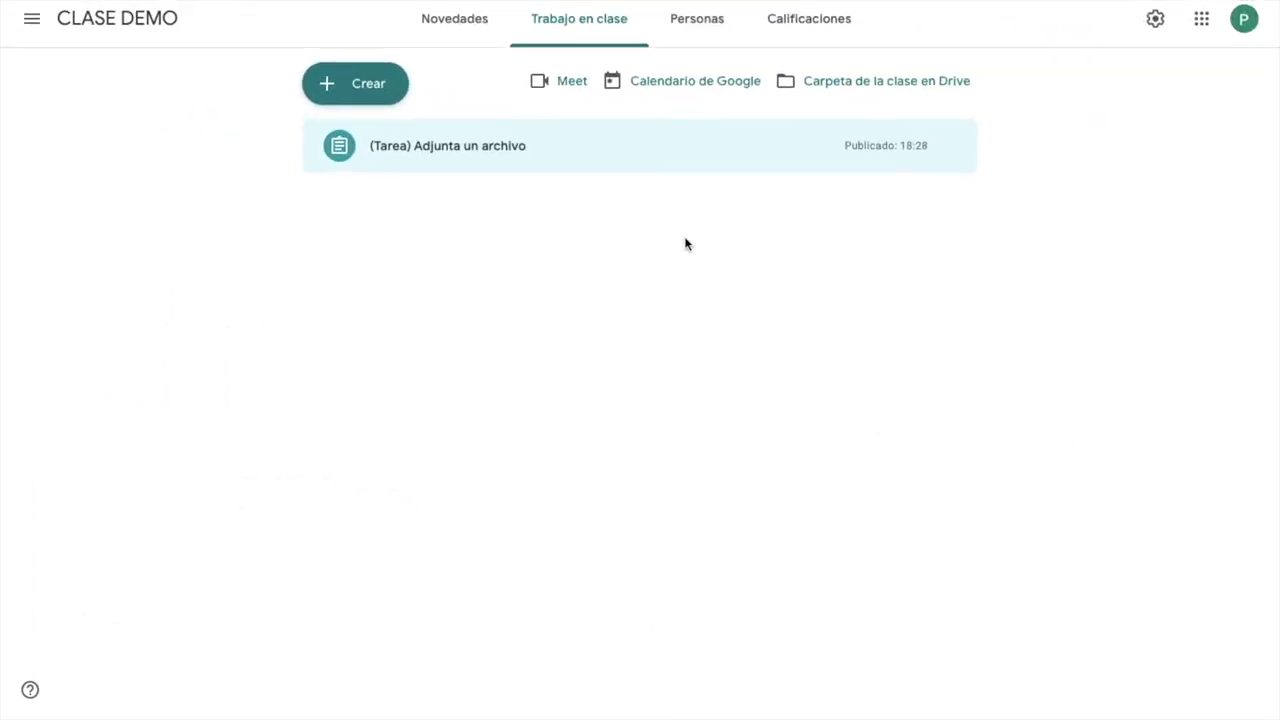
# Open the submitted spreadsheet from the student work of '(Tarea) Adjunta un archivo'
pyautogui.click(524, 163)
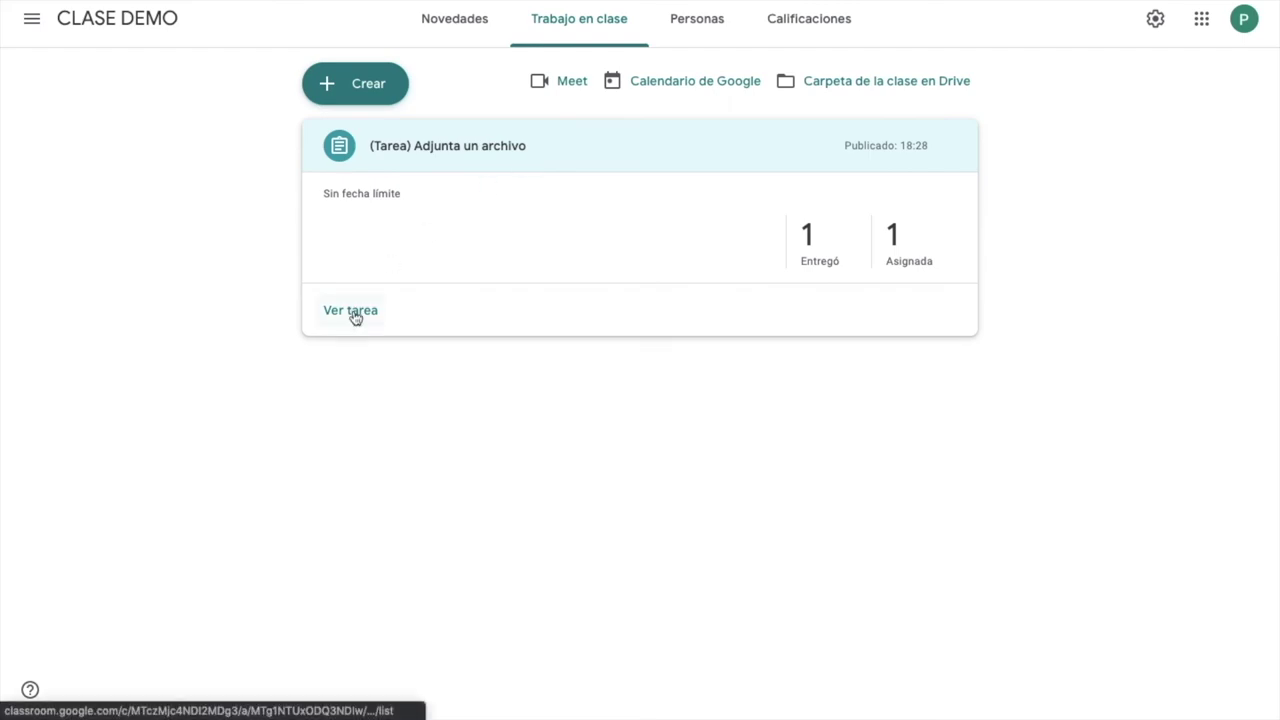
pyautogui.click(355, 312)
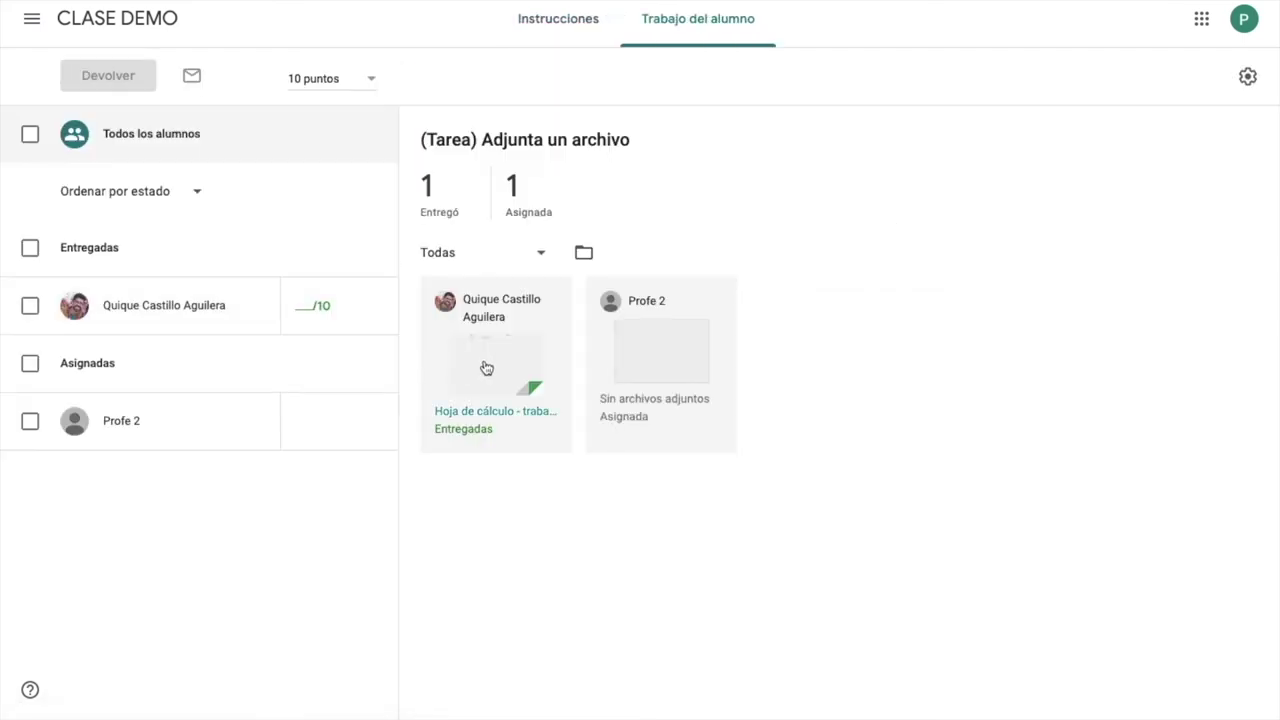
pyautogui.click(486, 367)
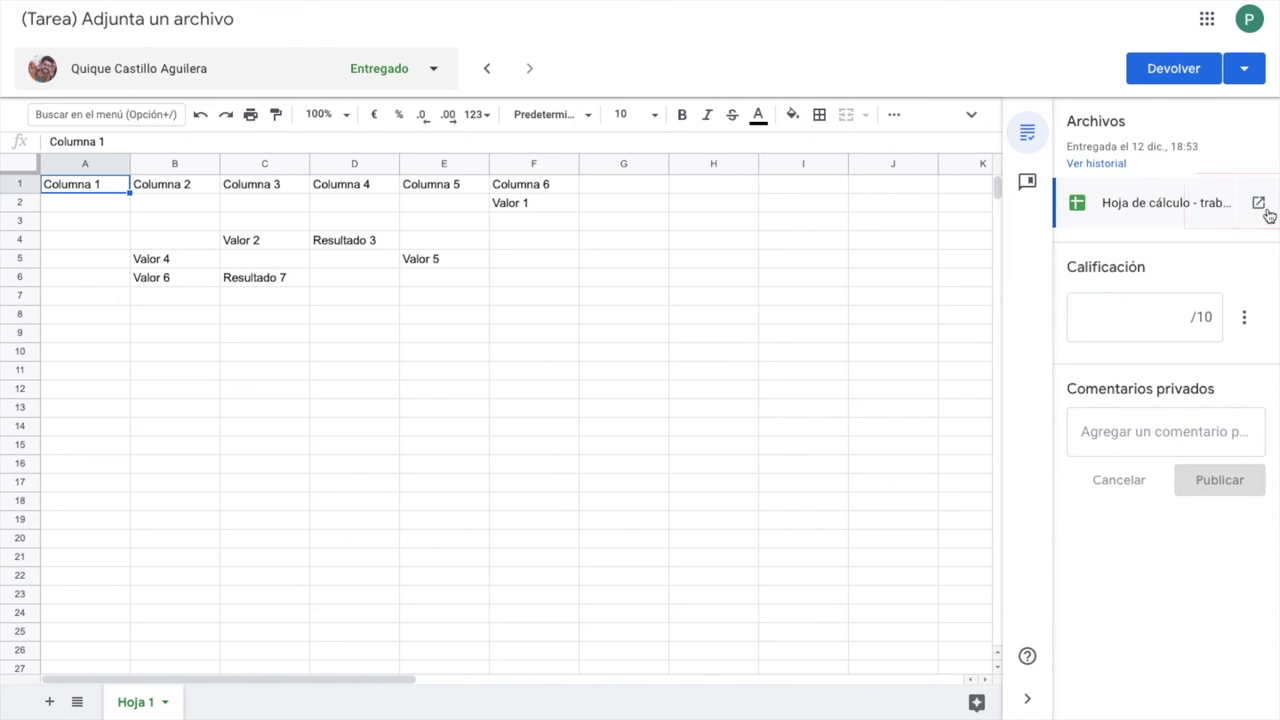
# Open the submitted spreadsheet in its own window and show its version history
pyautogui.click(1267, 213)
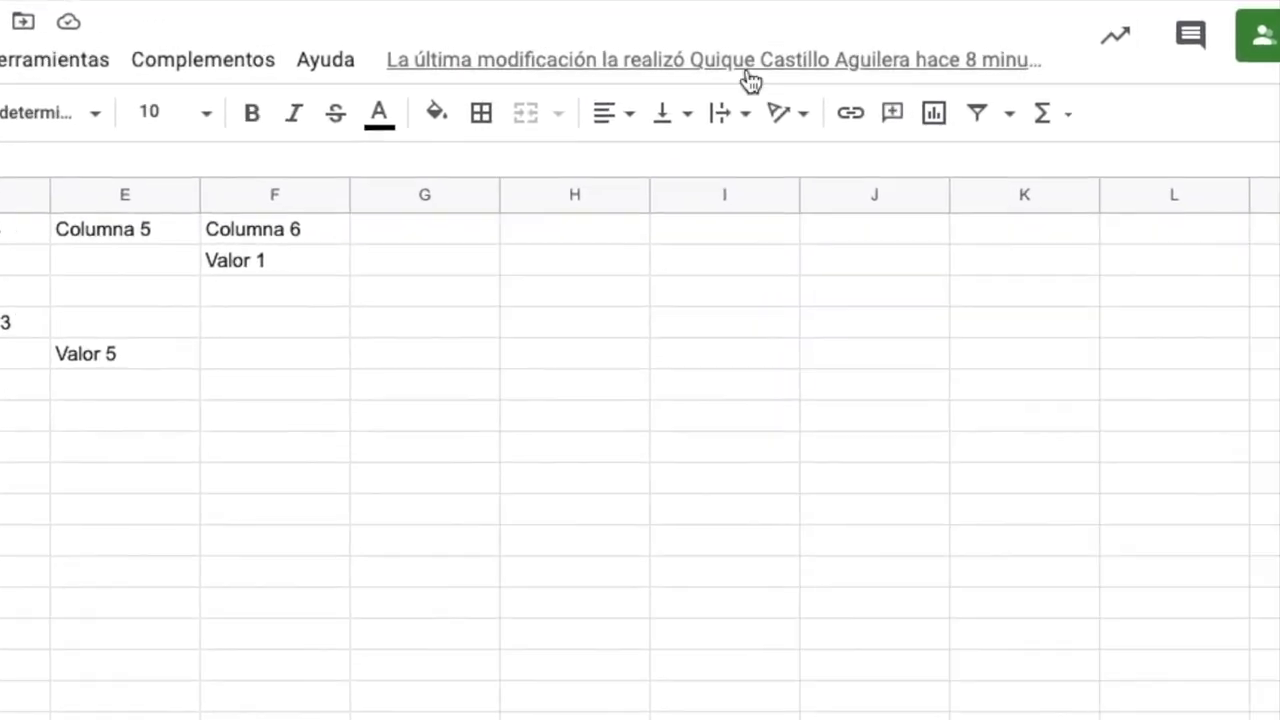
pyautogui.click(527, 56)
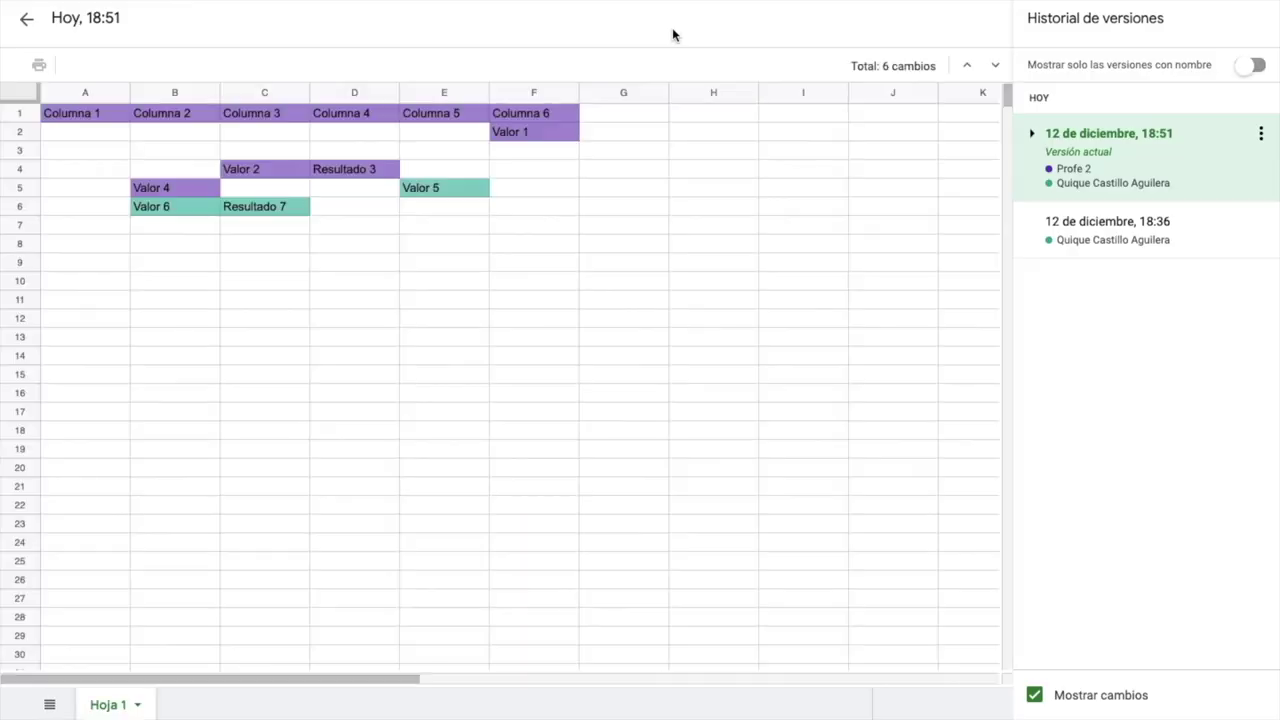